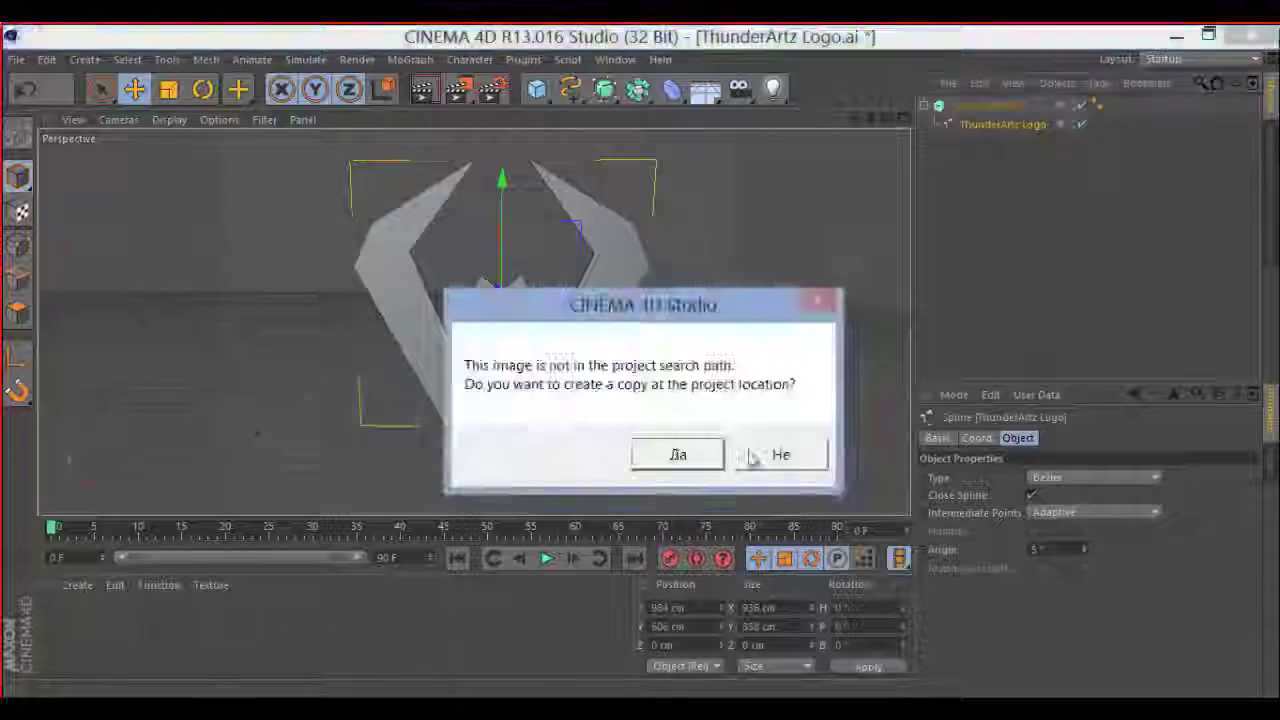
Decline copying the texture image to the project location and change the projection of the logo's texture tag
left_click(749, 457)
left_click(1117, 104)
left_click(1060, 515)
left_click(1062, 595)
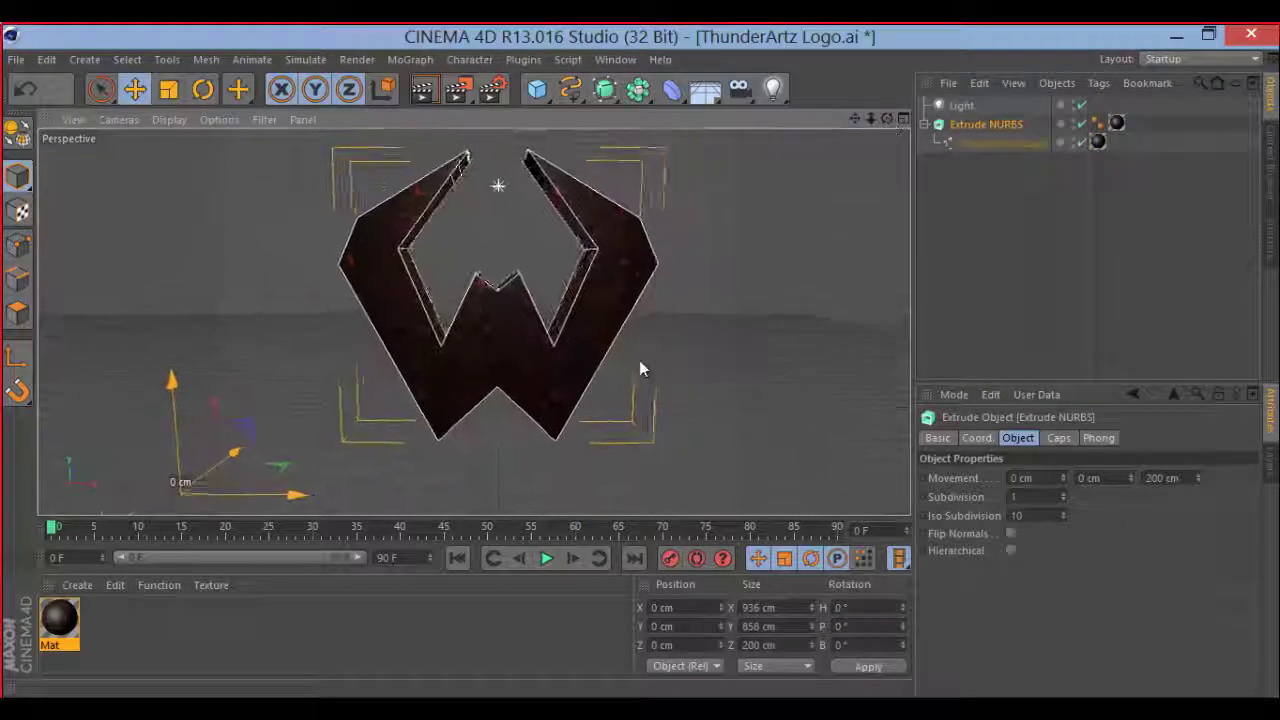
Nest the duplicated Extrude NURBS logo under a new Atom Array with cylinder and sphere radii of 2 cm
left_click(637, 89)
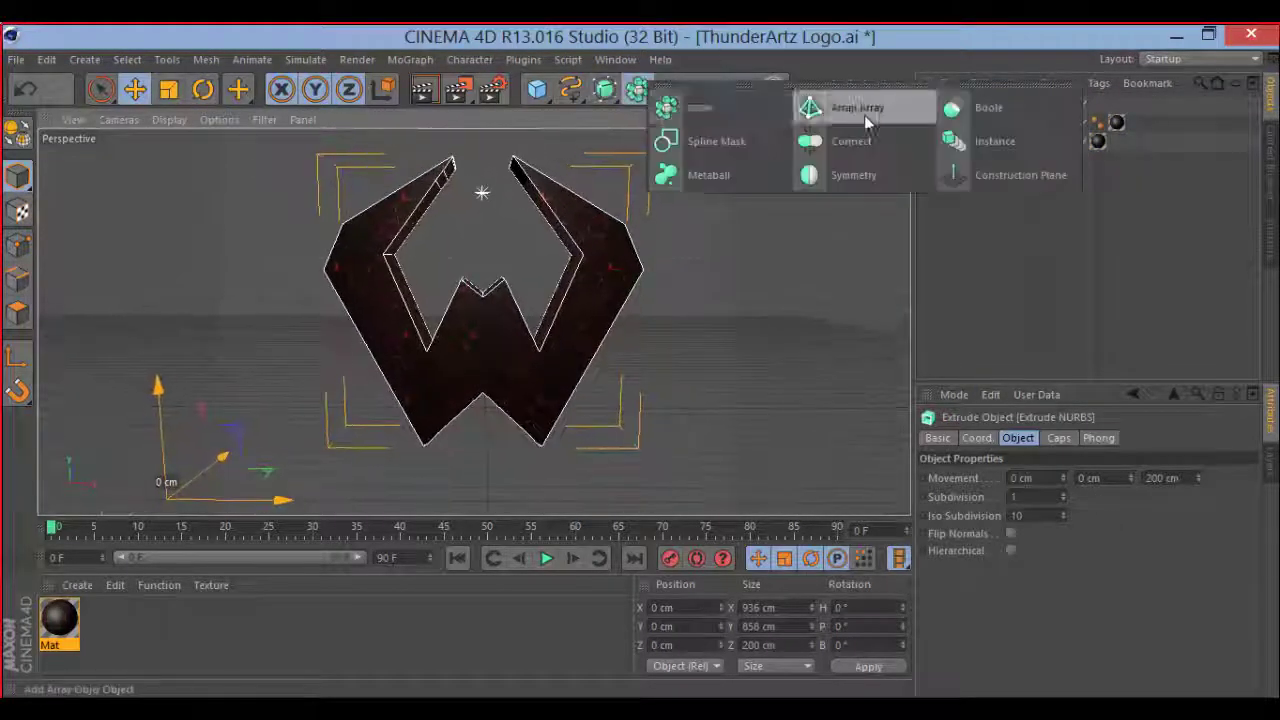
left_click(864, 112)
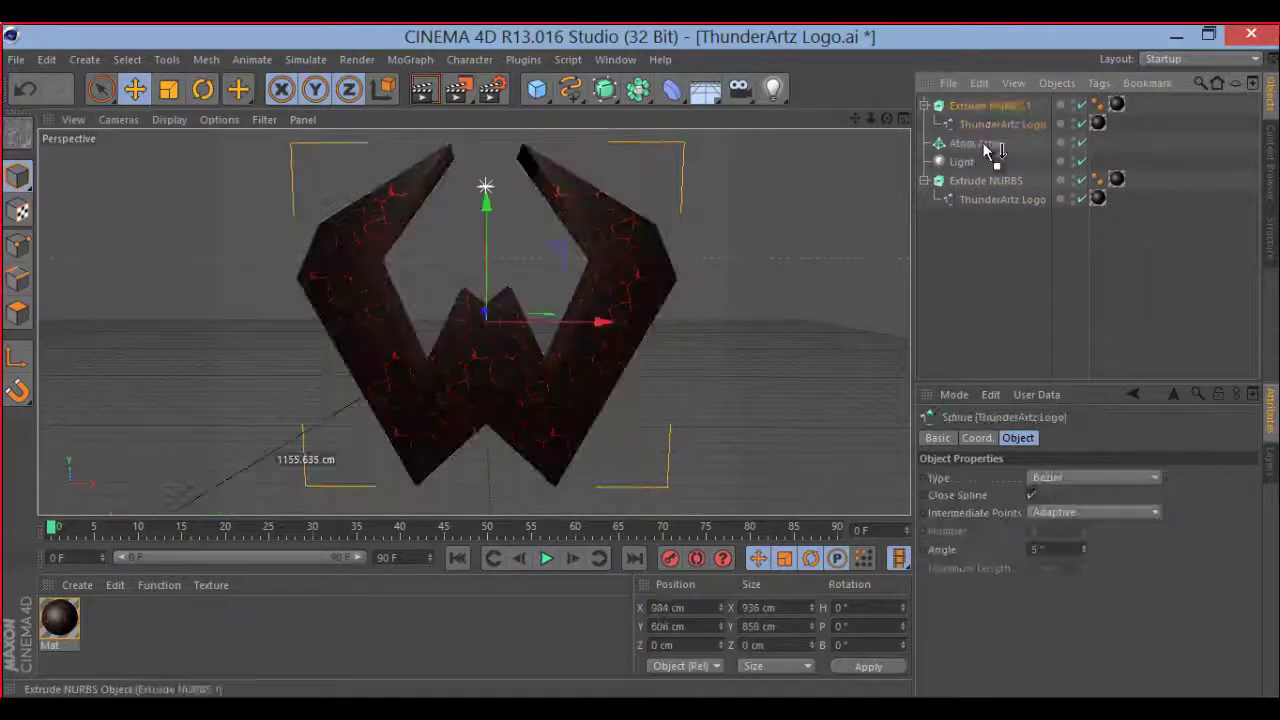
left_click_drag(990, 148, 992, 145)
left_click(999, 101)
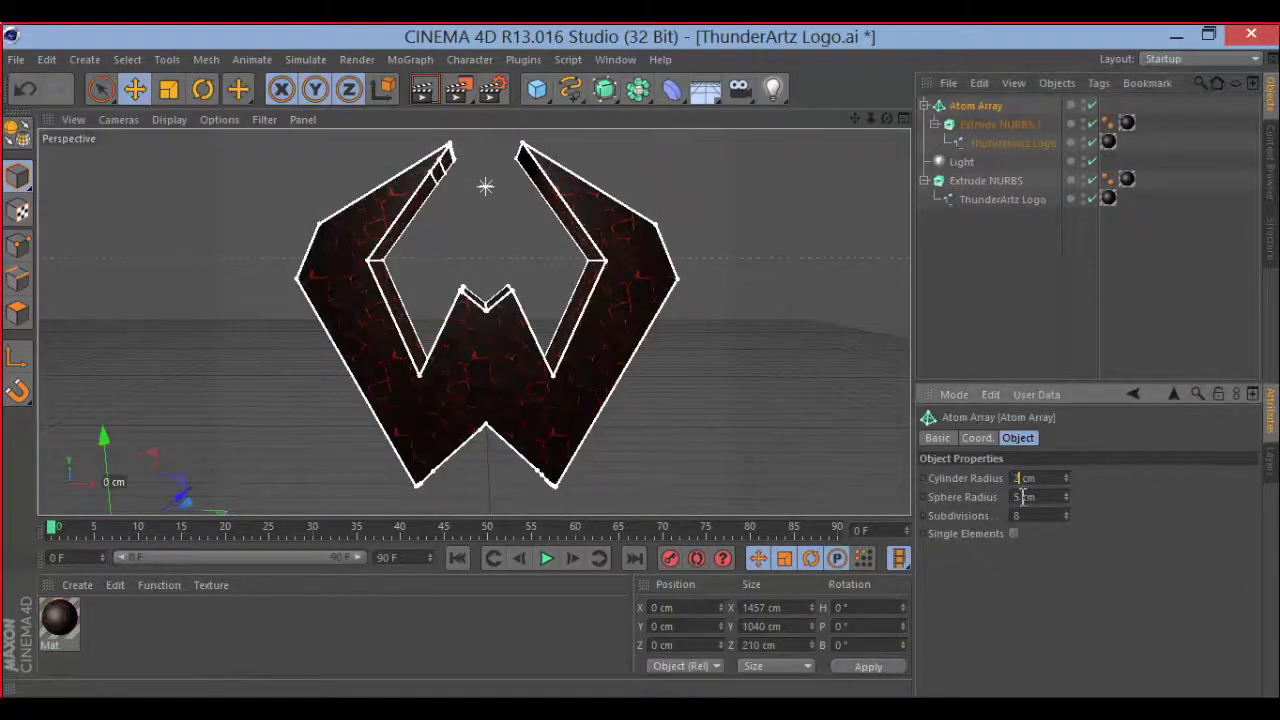
left_click(1000, 300)
Create a new material, assign it to the Atom Array, and render the active view
double_click(80, 605)
left_click(77, 585)
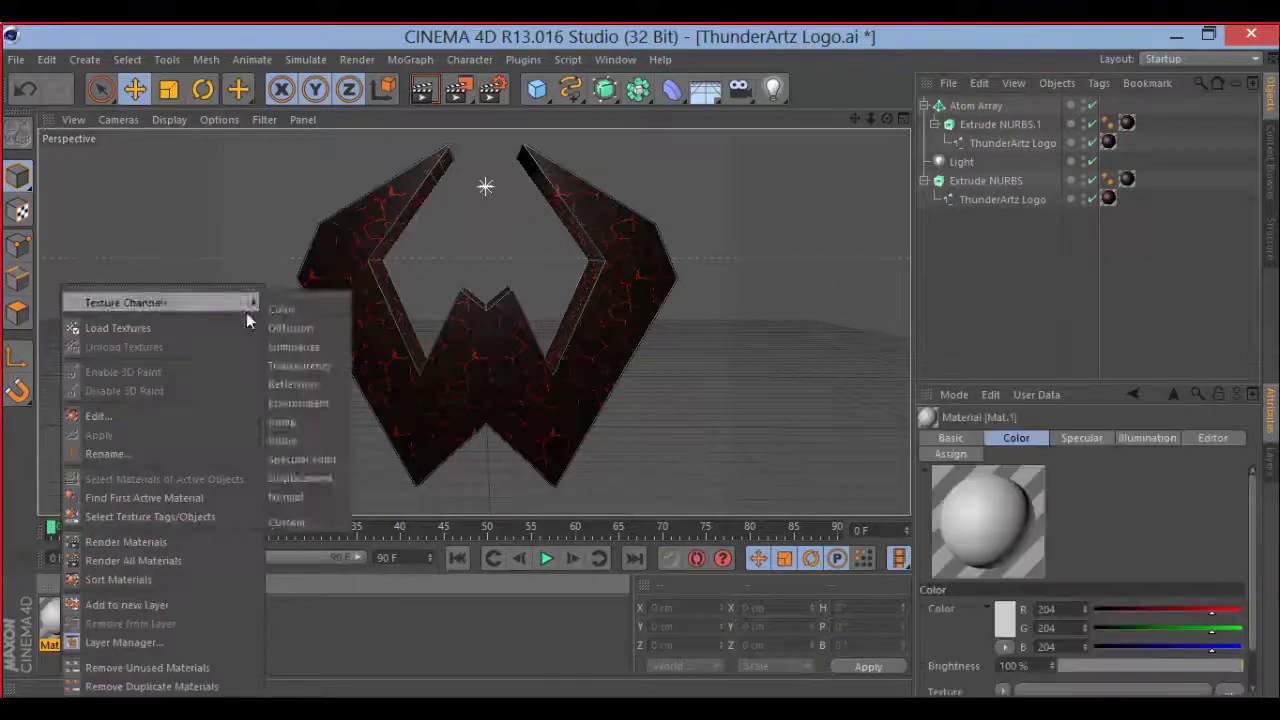
key("Escape")
left_click_drag(57, 620, 975, 105)
left_click(422, 89)
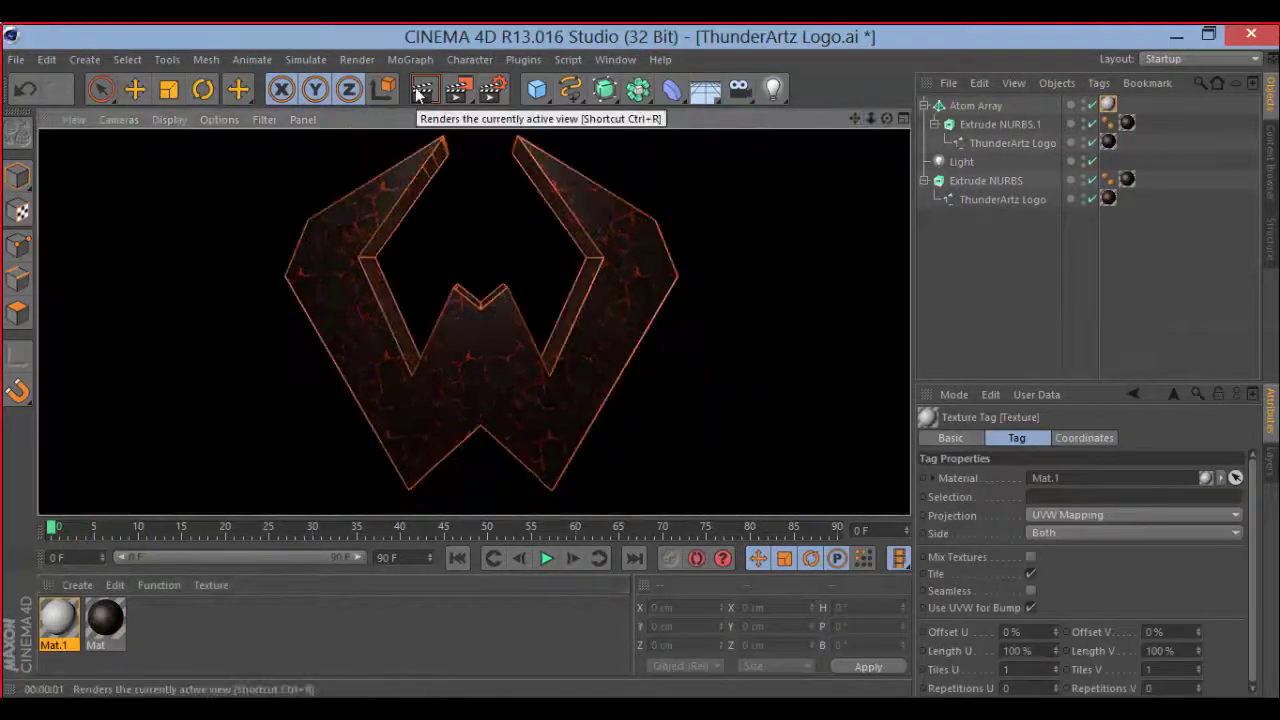
Enable Single Elements on the Atom Array and render the active view to check the wireframe edges
left_click(641, 369)
left_click(1013, 534)
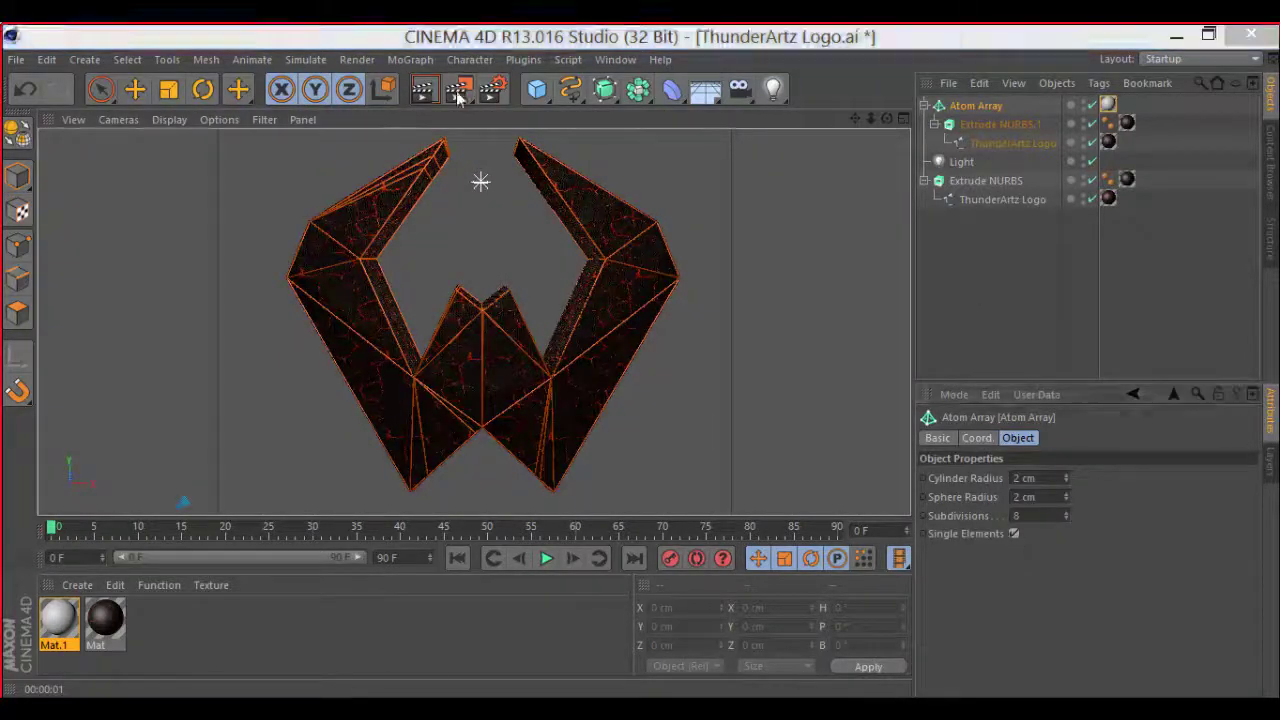
left_click(422, 89)
left_click_drag(638, 368, 642, 360)
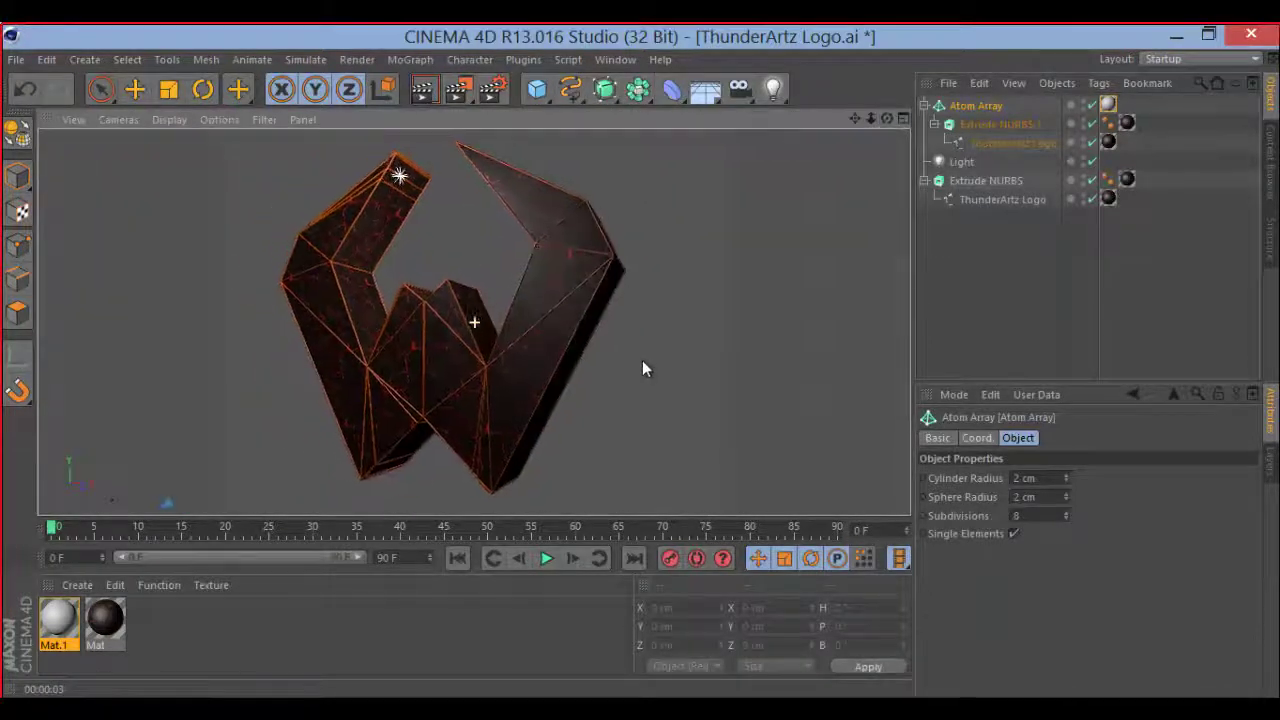
Choose the output file for the render in the Render Settings
key("ctrl+b")
left_click(846, 143)
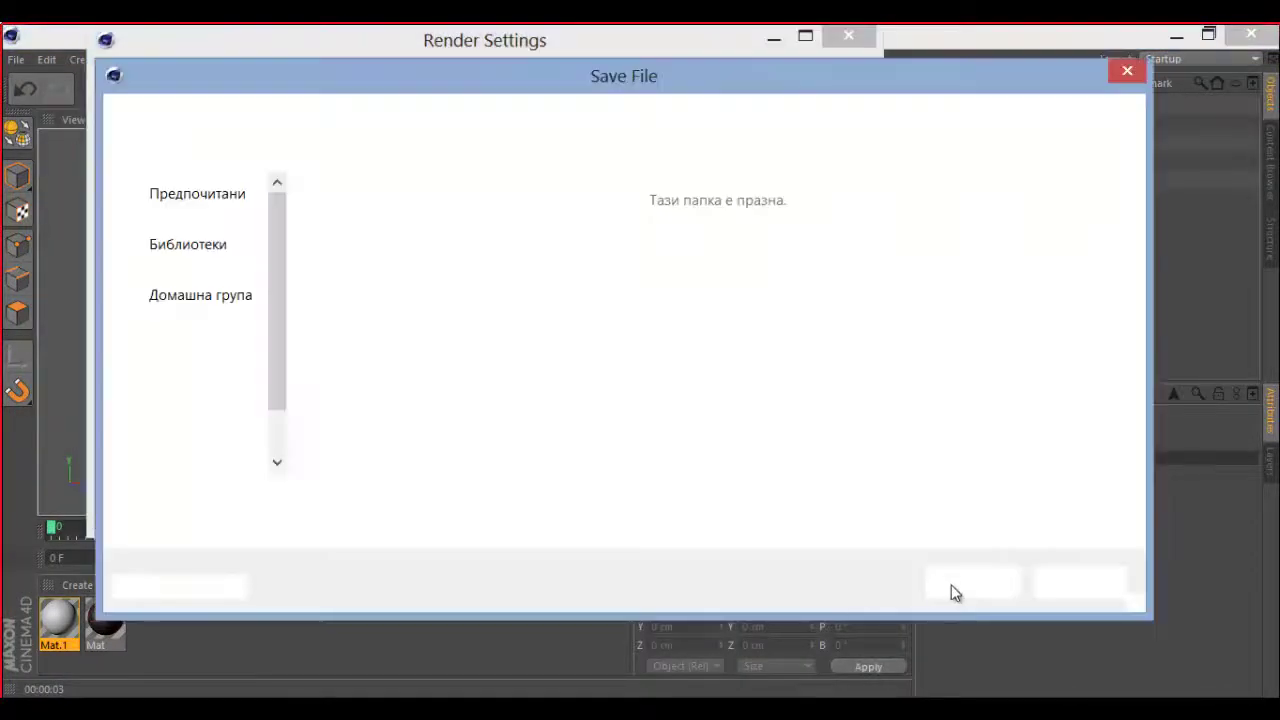
key("Return")
left_click(848, 37)
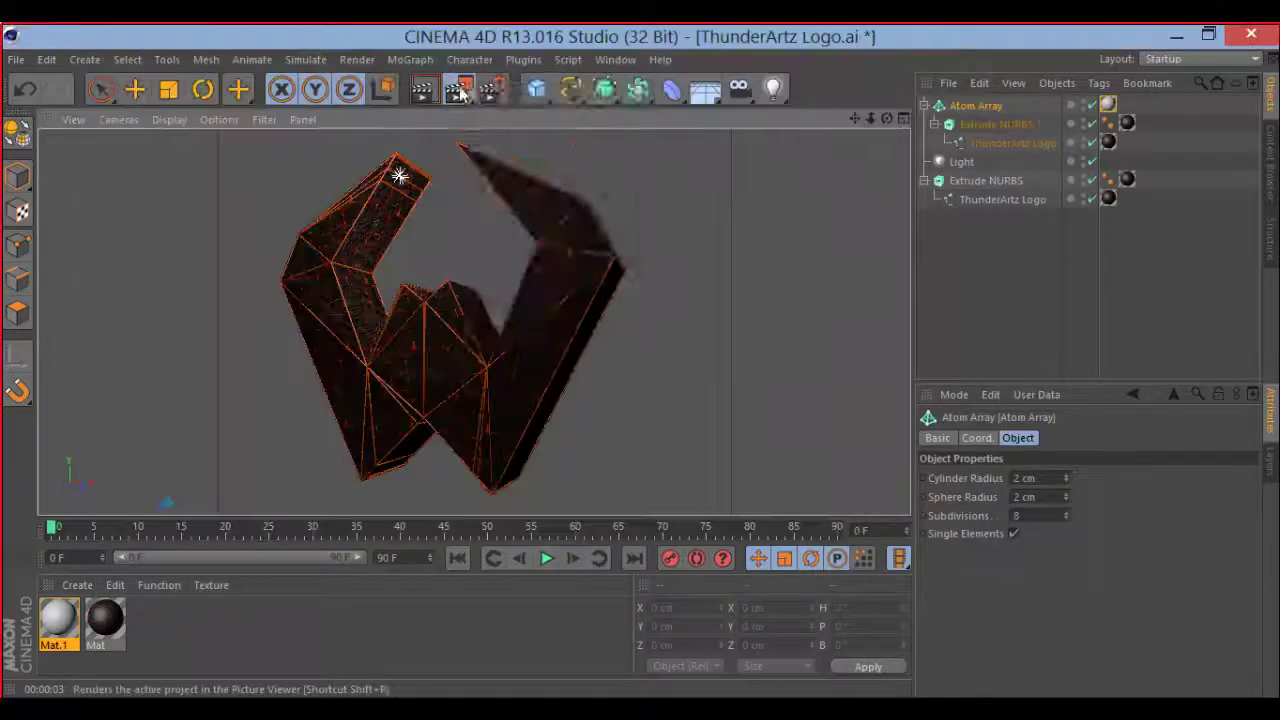
Render the logo to the Picture Viewer and switch to Photoshop
key("shift+r")
left_click(1134, 36)
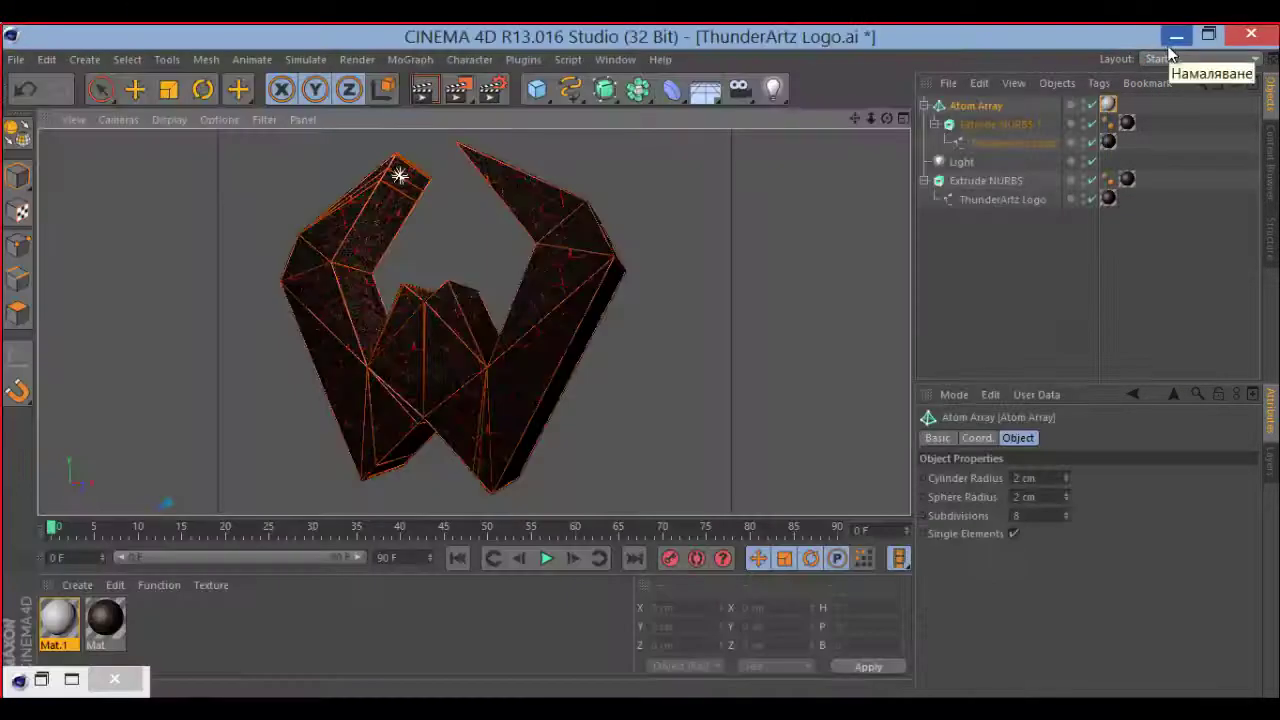
left_click(1170, 50)
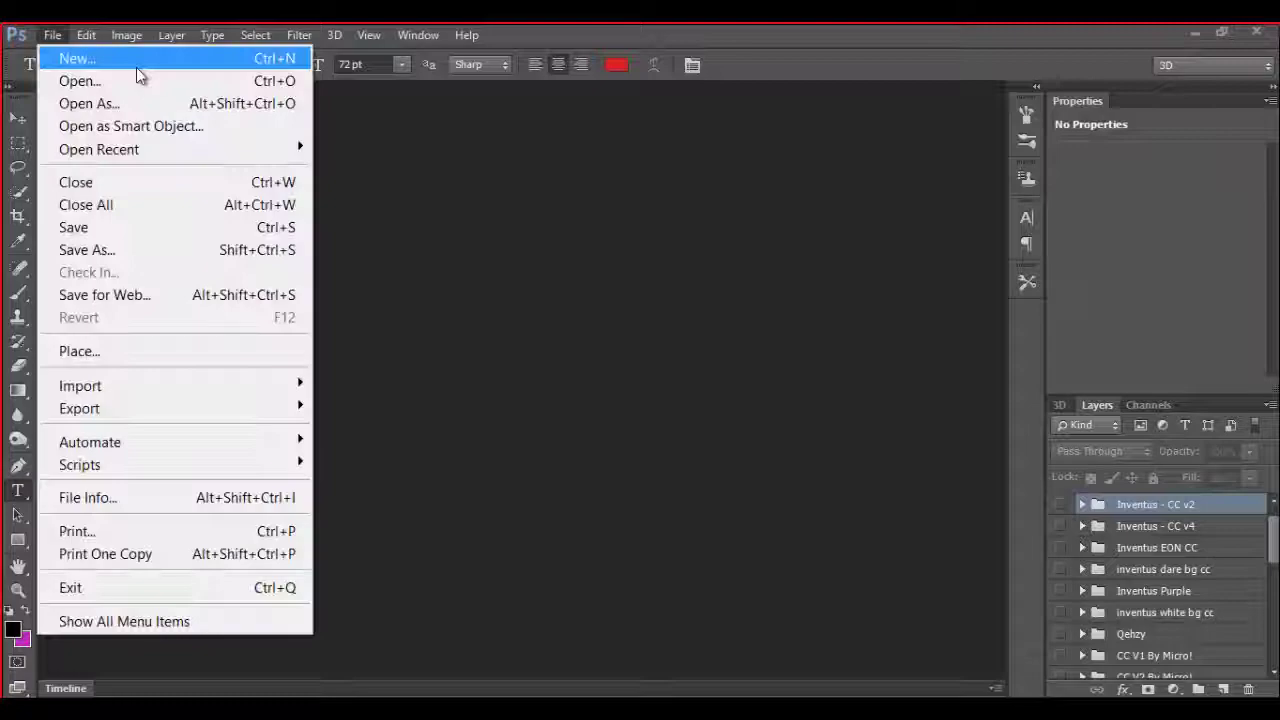
Open AABannerTemplate.tif in Photoshop from the PhotoShop by me folder inside the iony folder
left_click(134, 60)
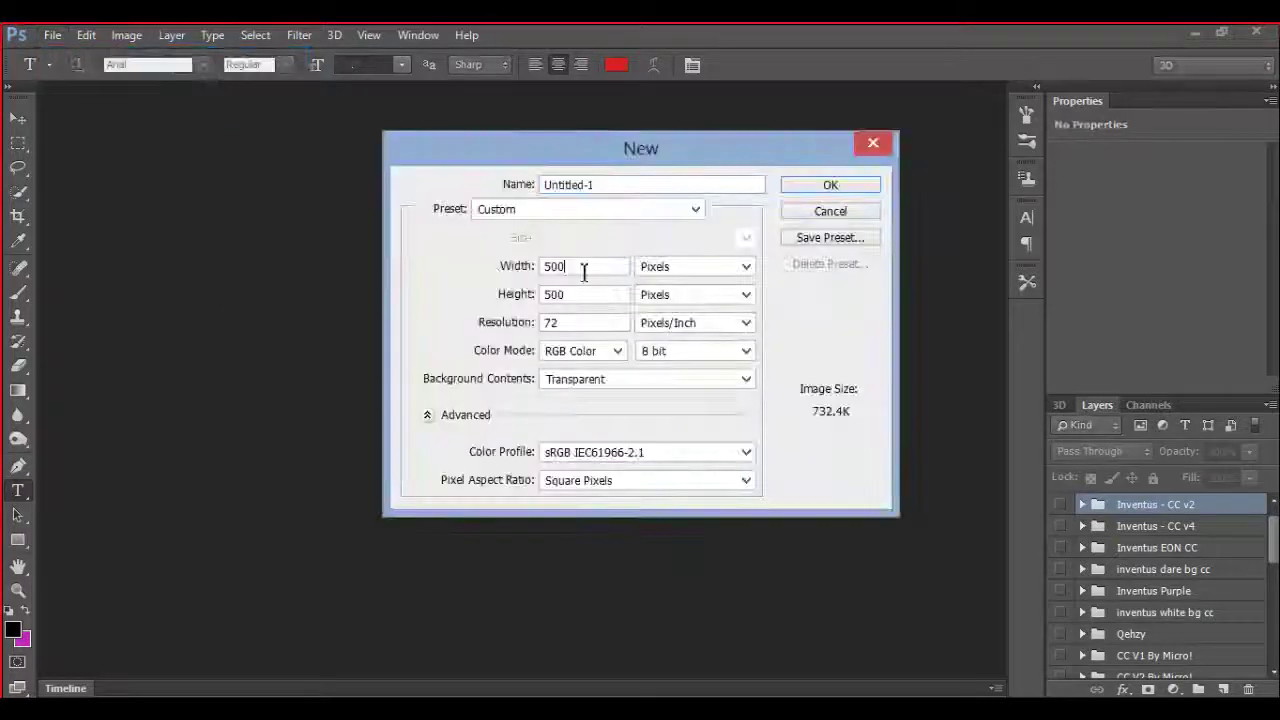
key("Escape")
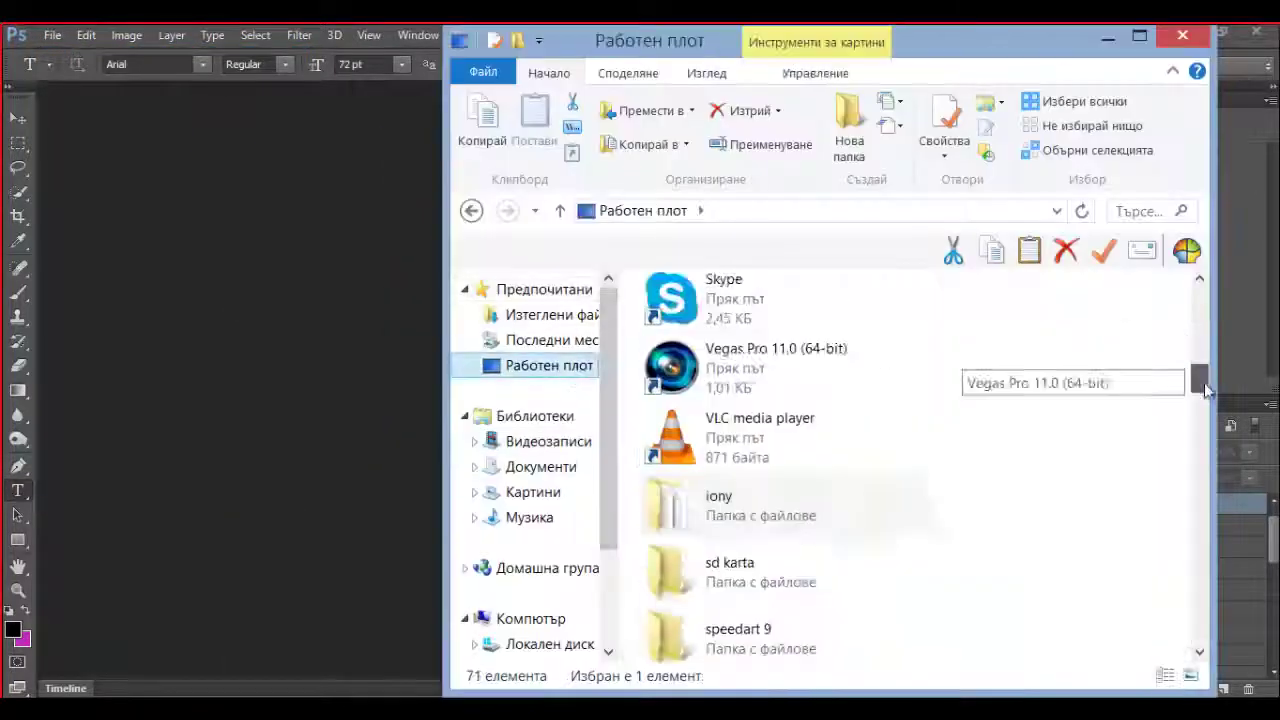
double_click(709, 509)
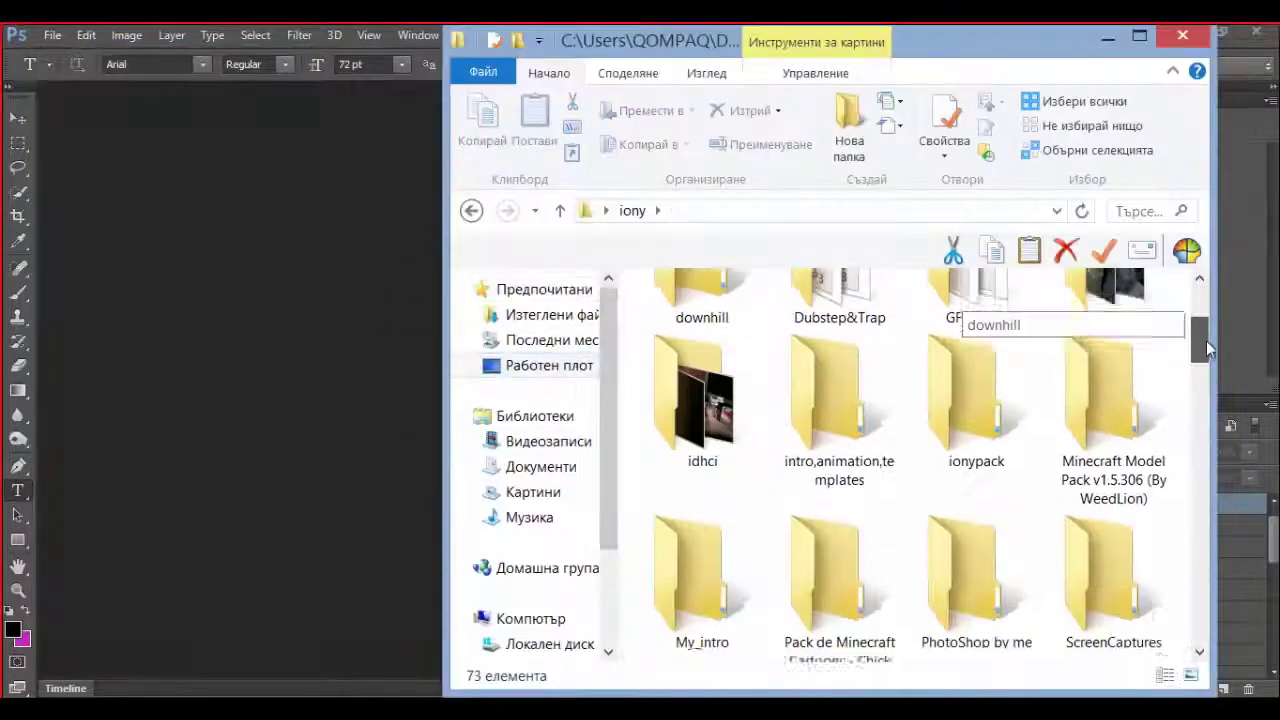
scroll(812, 322, "down", 2)
double_click(976, 440)
scroll(1090, 300, "down", 10)
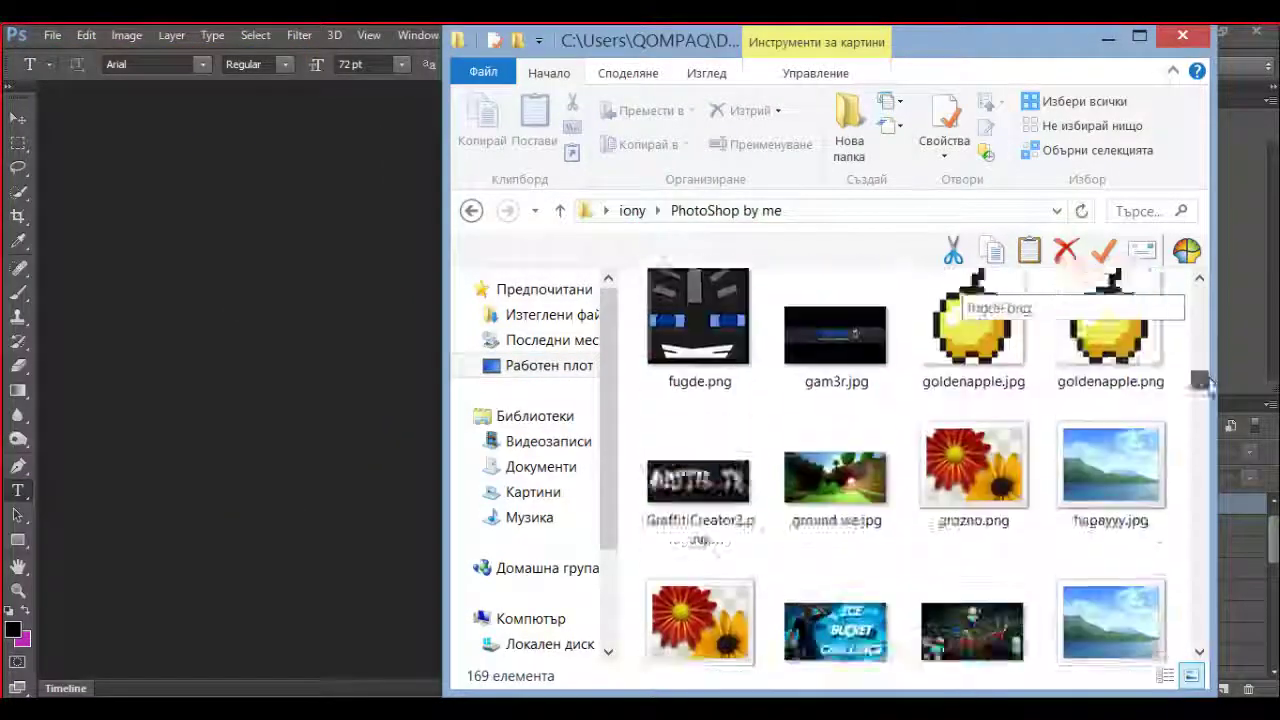
left_click_drag(1205, 418, 1200, 290)
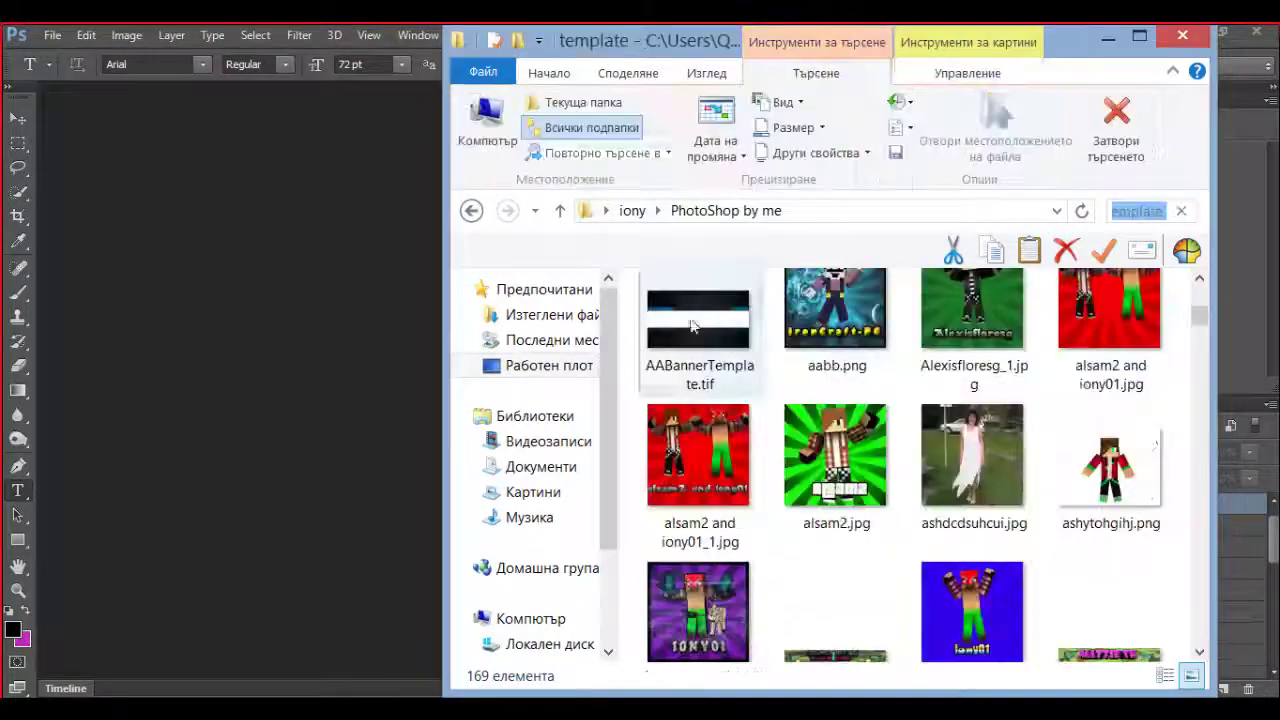
left_click_drag(700, 310, 652, 371)
scroll(631, 386, "up", 1)
scroll(631, 386, "down", 1)
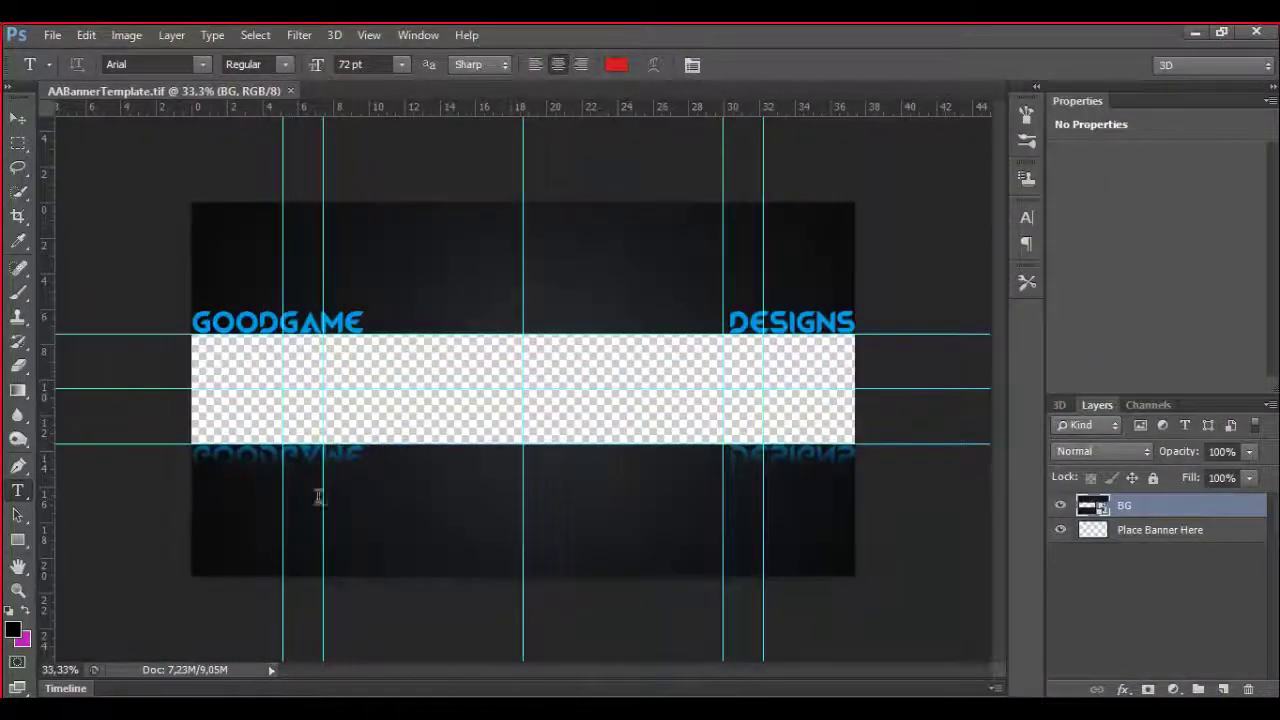
Place the rendered logo image rgdg in the banner template, scaled to about 30%, and centre it in the transparent strip
key("alt+Tab")
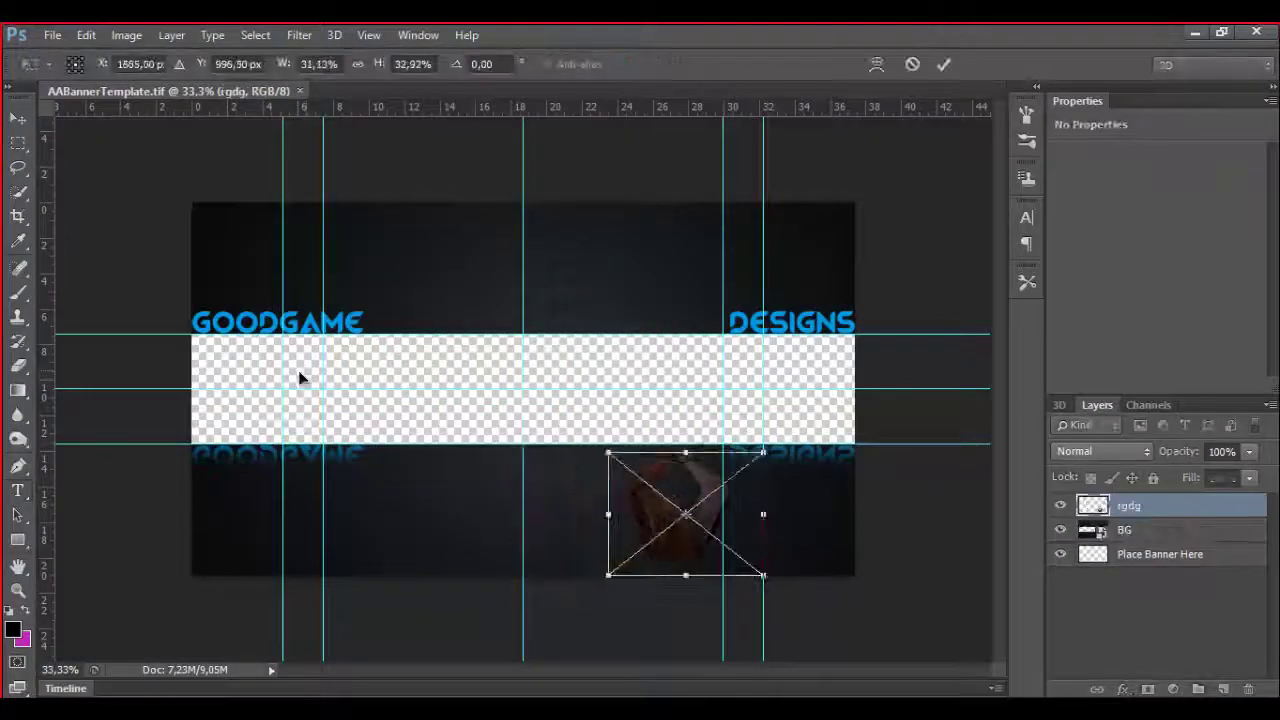
left_click_drag(298, 378, 325, 385)
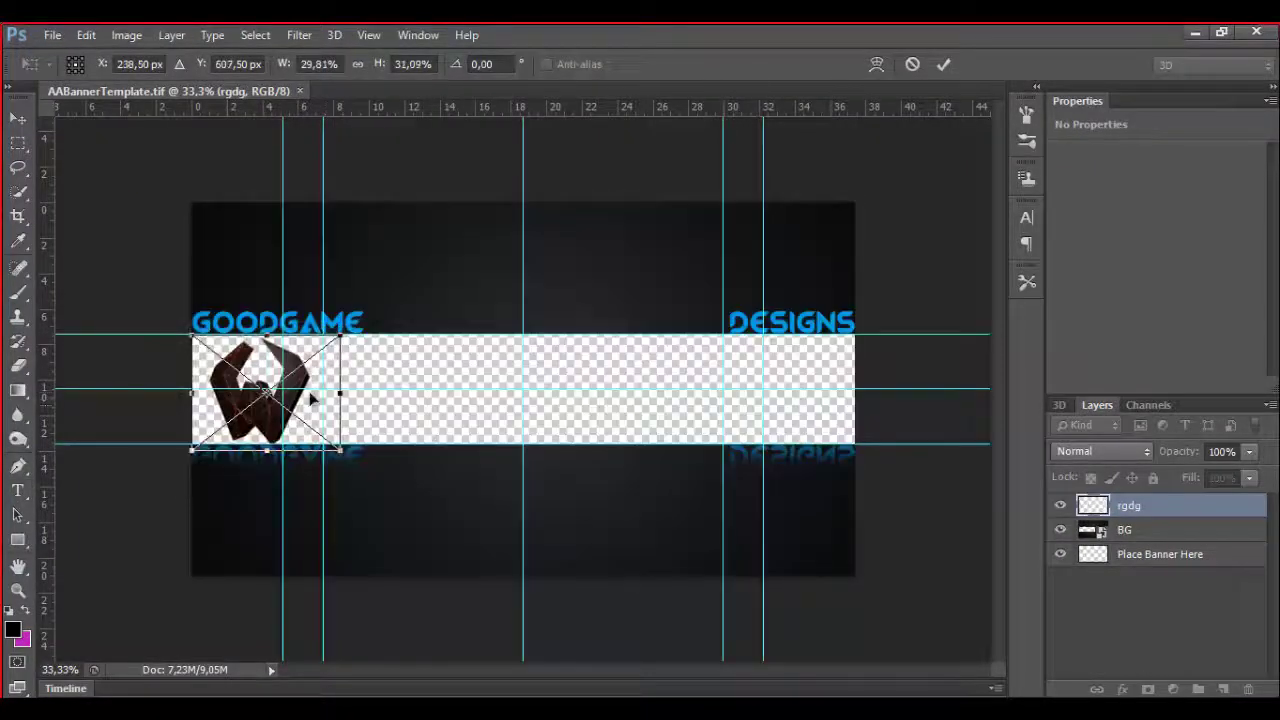
left_click_drag(765, 393, 749, 393)
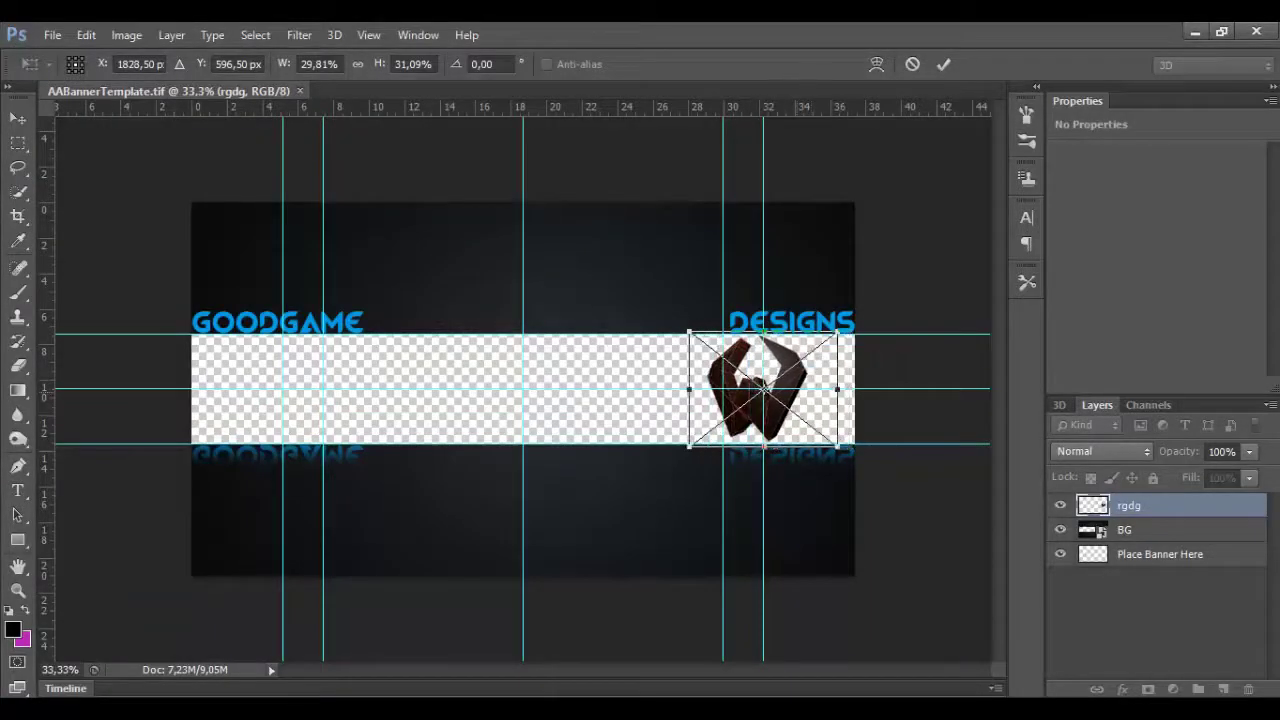
left_click_drag(763, 388, 523, 392)
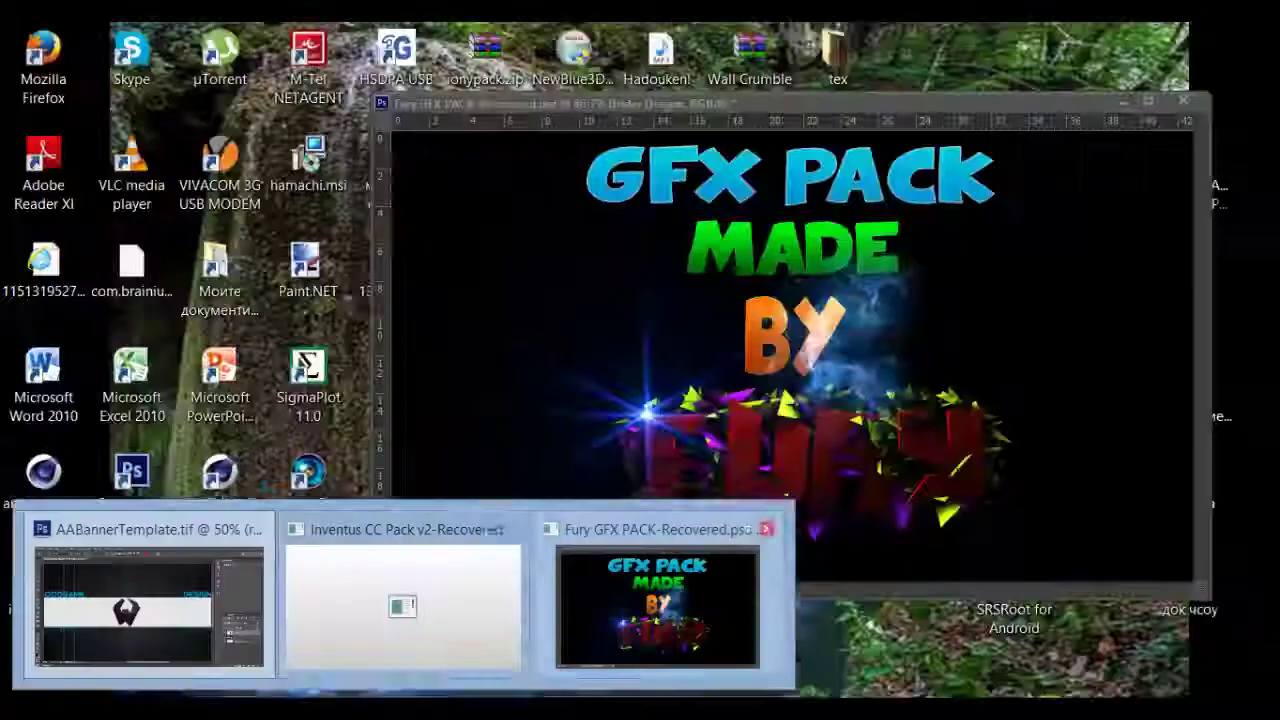
Copy the Effect 17 layer from the Fury GFX PACK document and scale it over the logo to about 67% width and 52% height
left_click(657, 605)
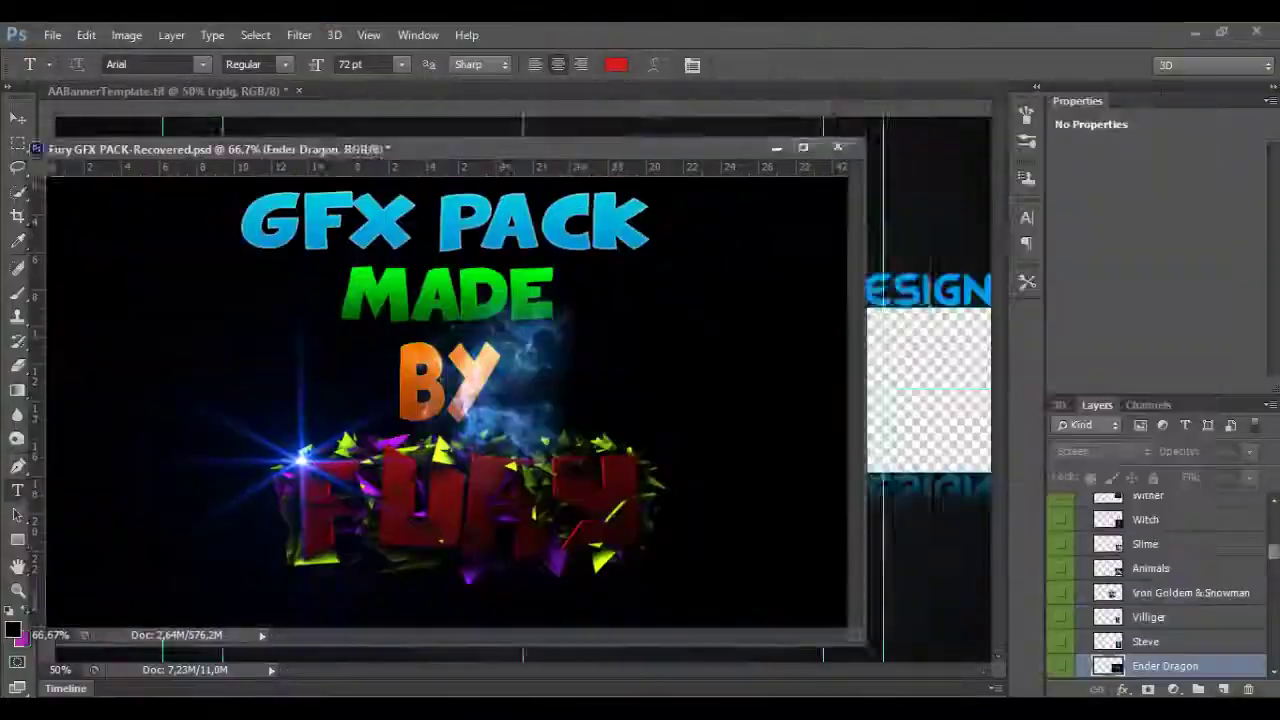
scroll(1150, 580, "down", 5)
left_click_drag(1137, 549, 630, 350)
key("ctrl+t")
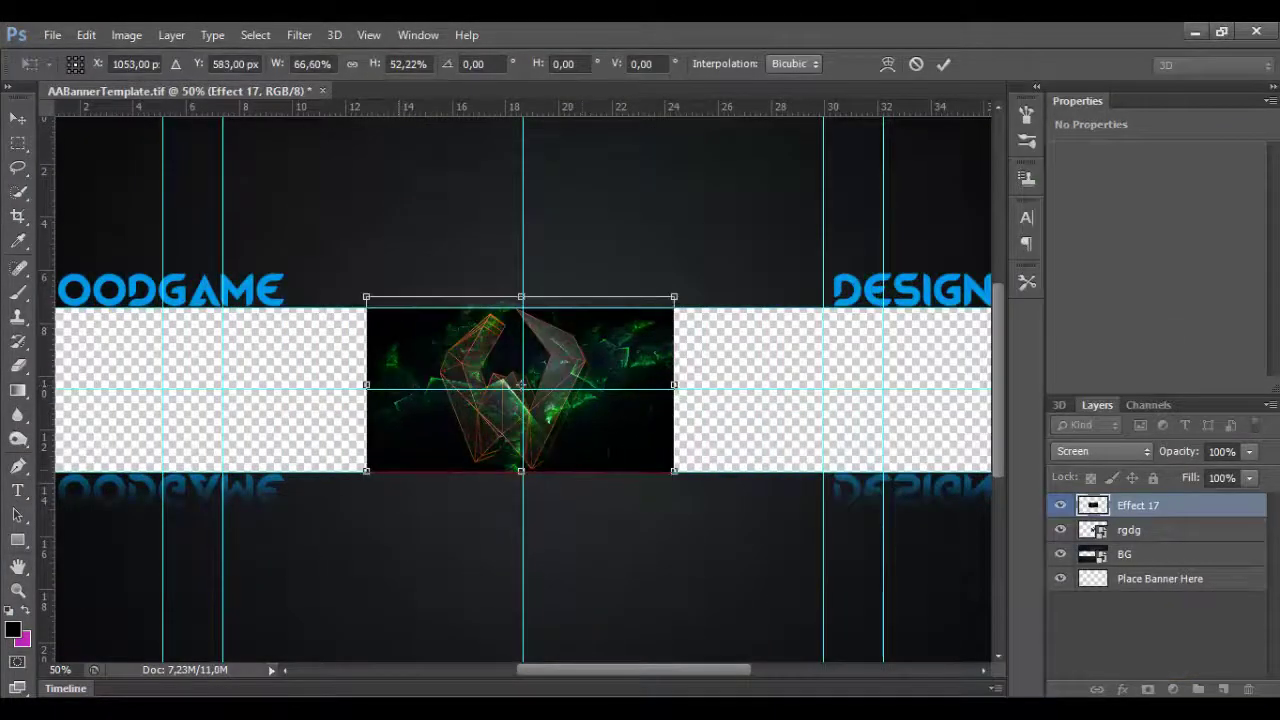
key("Return")
Copy the Sky layer from the Fury GFX PACK document, then scale, rotate and warp it along the logo's left side
left_click(657, 605)
scroll(1150, 580, "up", 5)
left_click_drag(1140, 504, 381, 407)
key("ctrl+t")
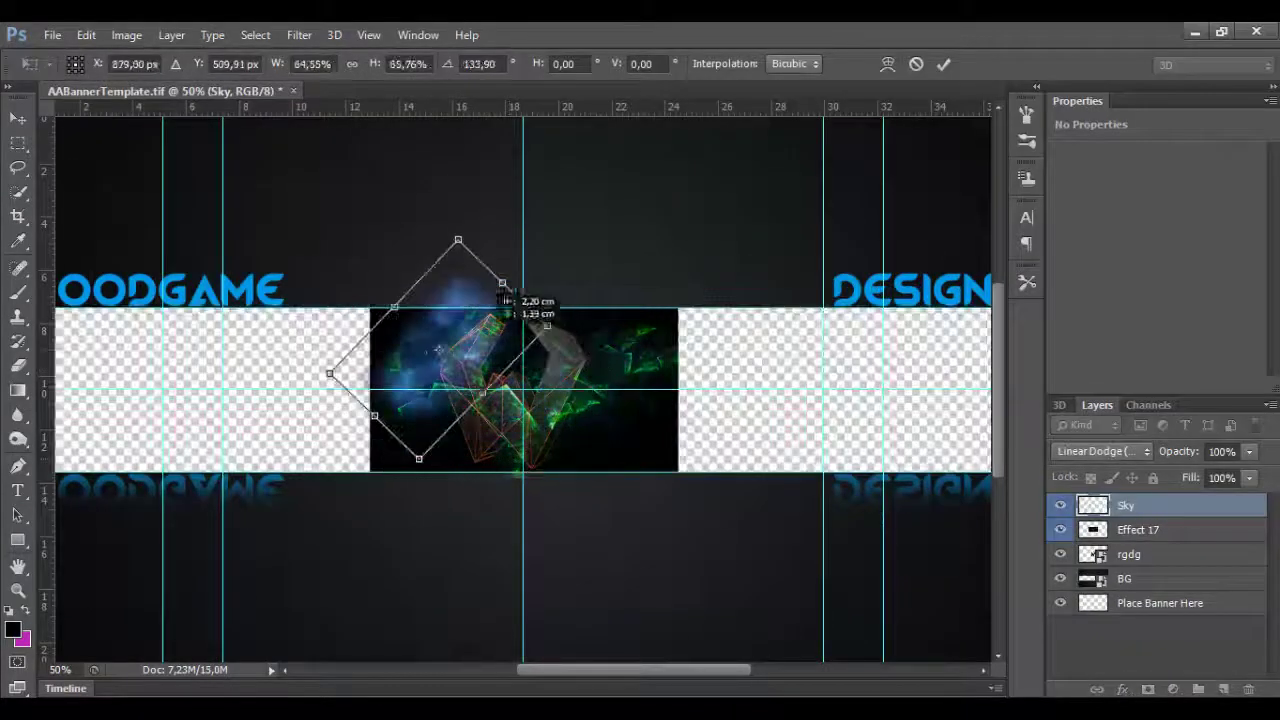
right_click(465, 352)
left_click(505, 506)
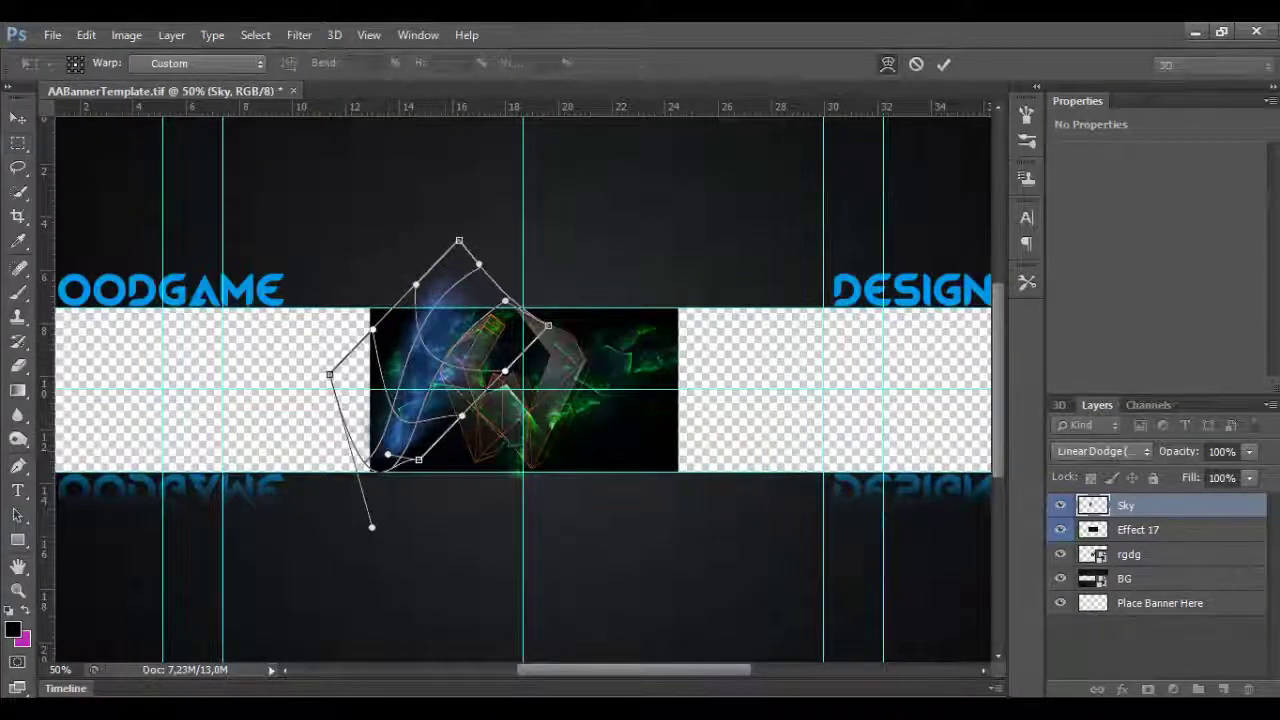
key("Return")
Move the Sky and Effect 17 layers below BG, keeping Effect 17 above Sky
left_click(85, 64)
key("Escape")
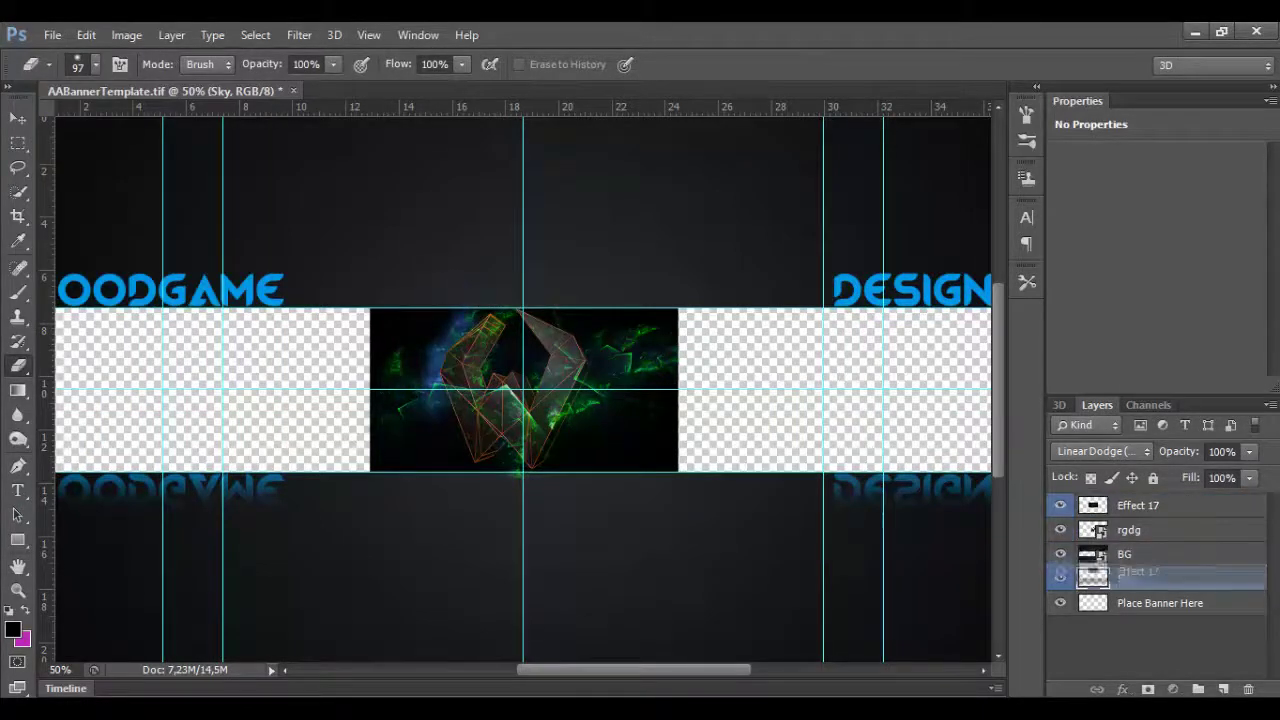
left_click_drag(1100, 572, 1100, 566)
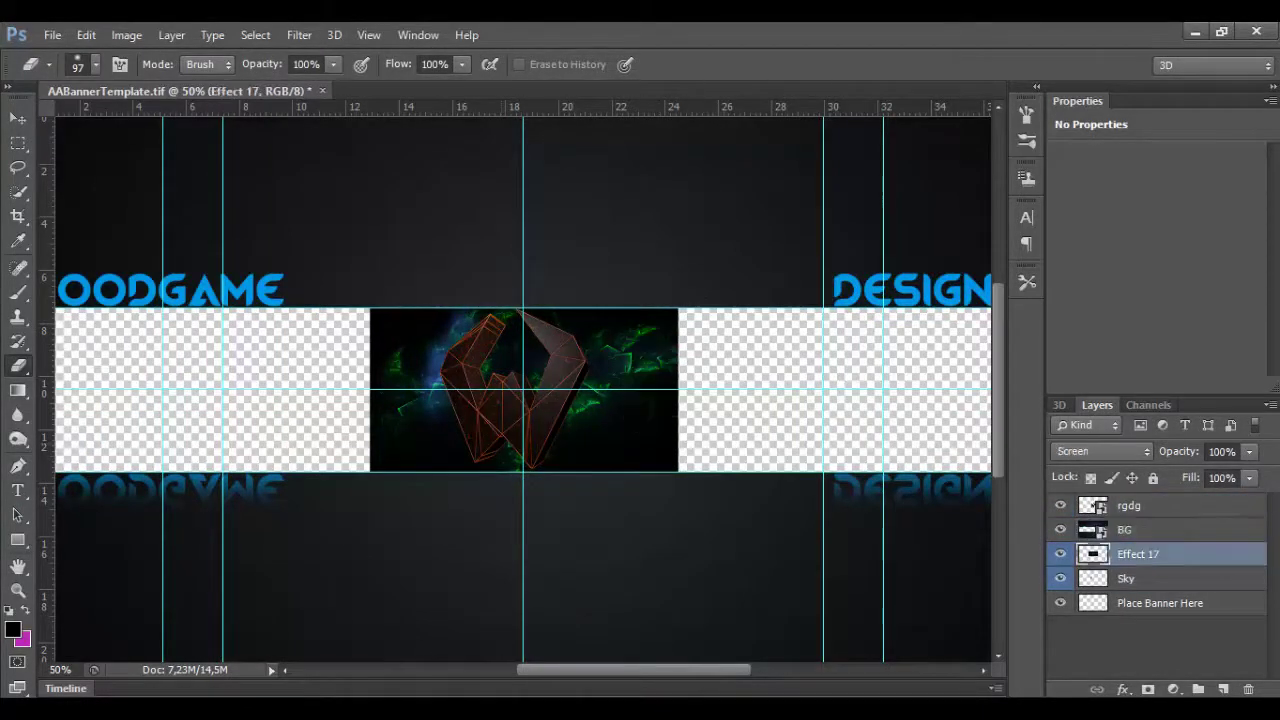
Copy the Effects 11 layer from the Fury GFX PACK document above Sky, then scale it to about 62% width and rotate it behind the logo
key("alt+bracketleft")
left_click(655, 605)
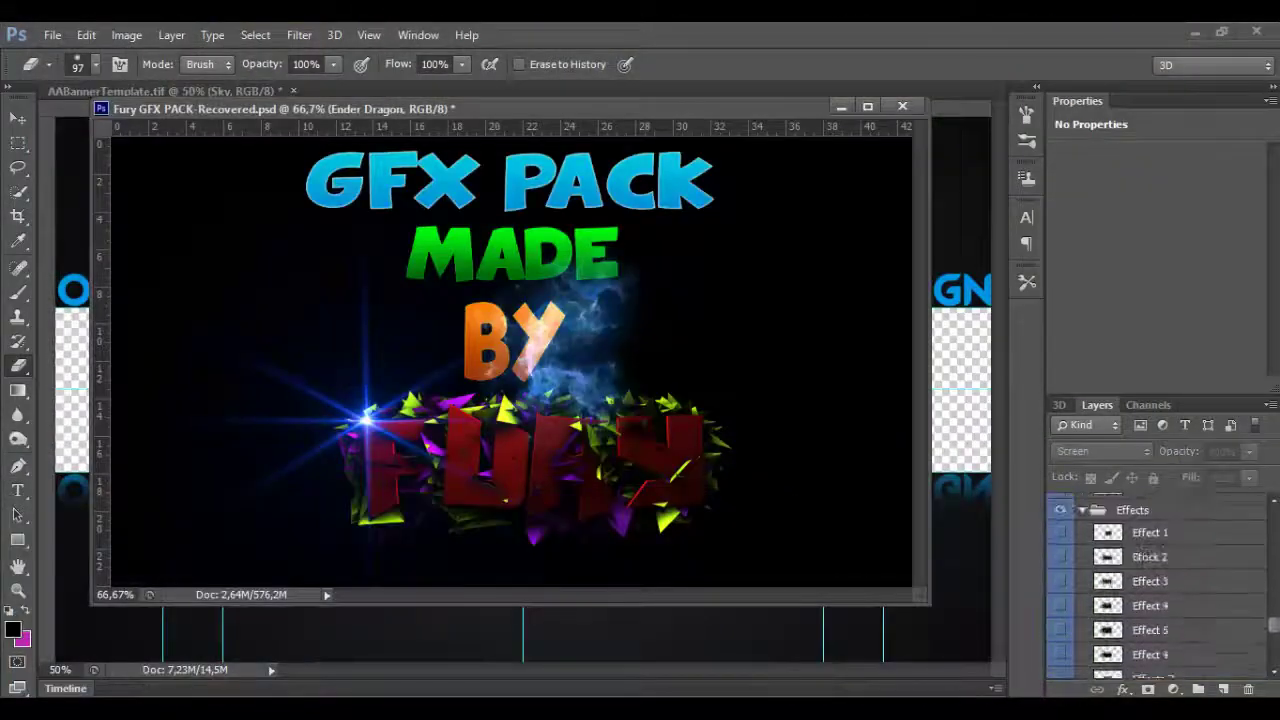
key("ctrl+Tab")
key("v")
right_click(380, 323)
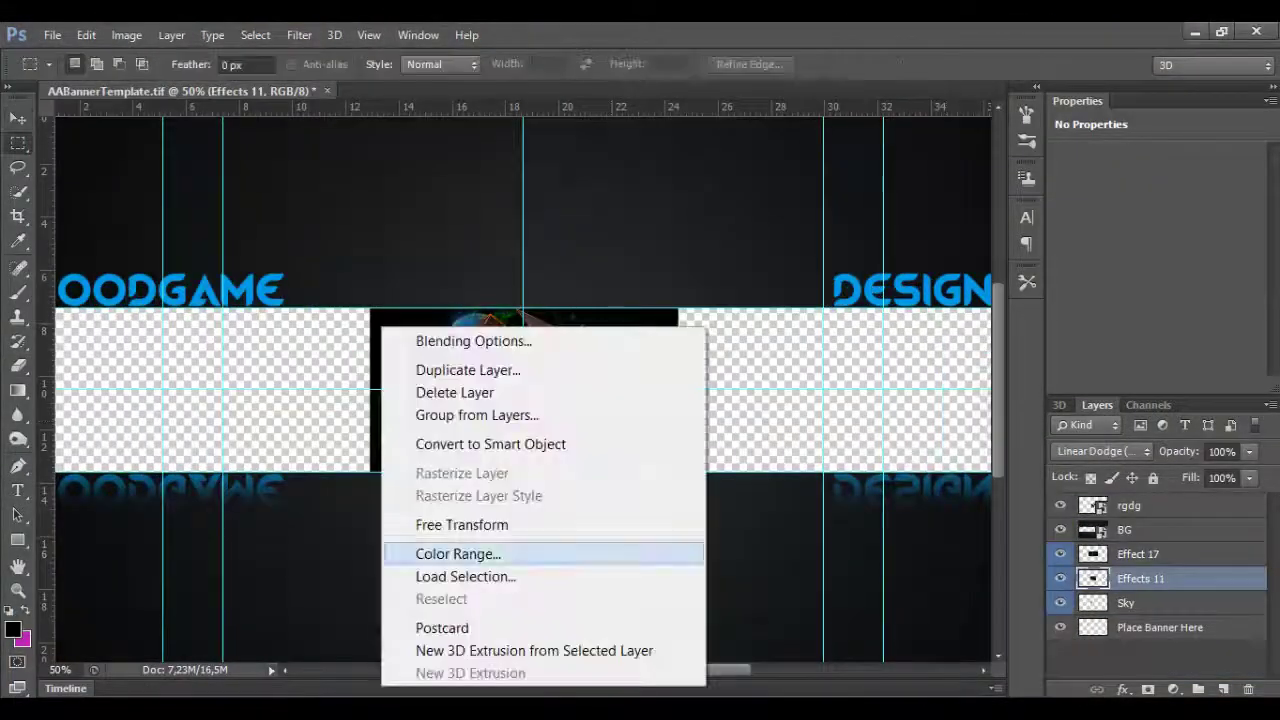
left_click(457, 443)
left_click_drag(560, 390, 540, 360)
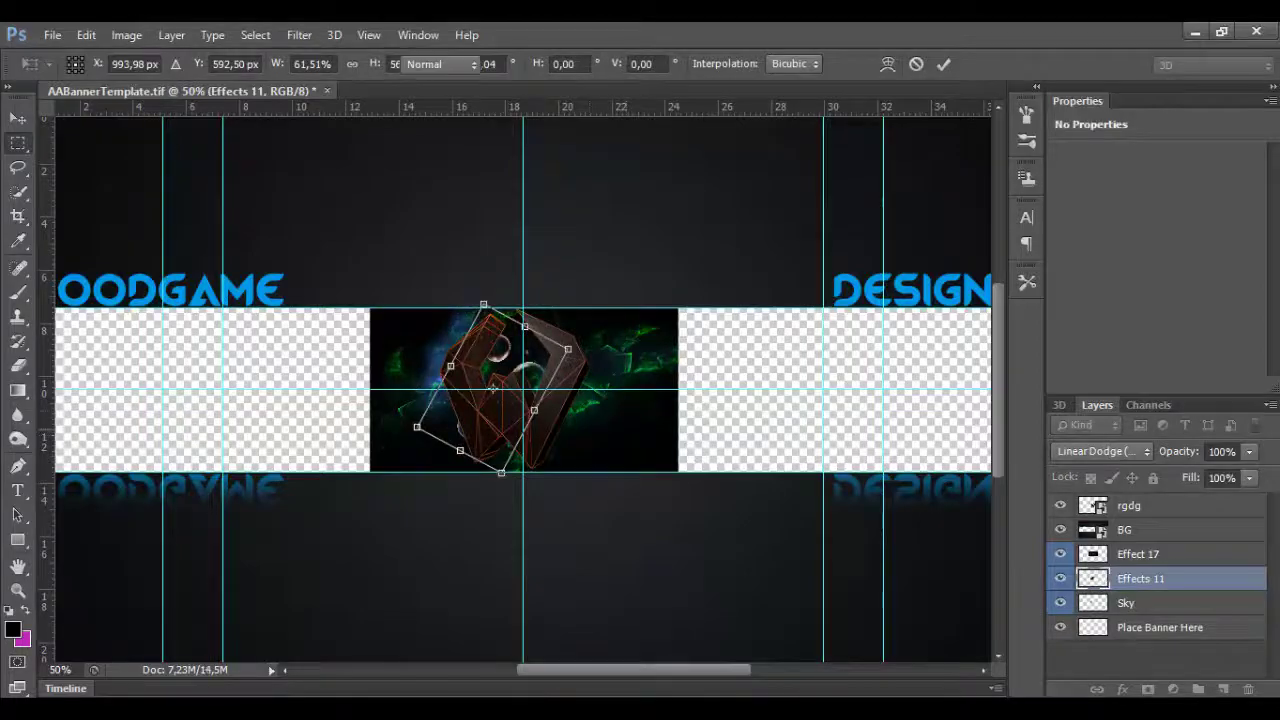
key("Return")
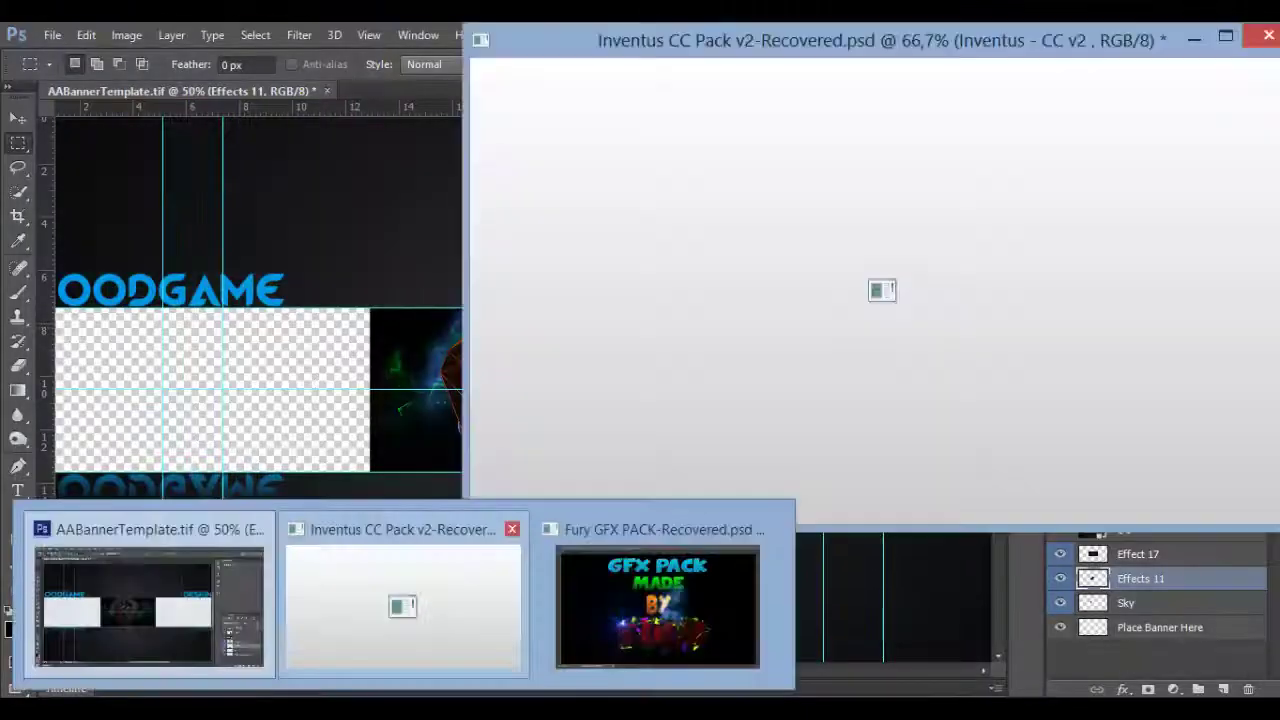
Copy the Effects 16 layer from the Fury GFX PACK document above Effects 11, then rotate and position it behind the logo
left_click(657, 597)
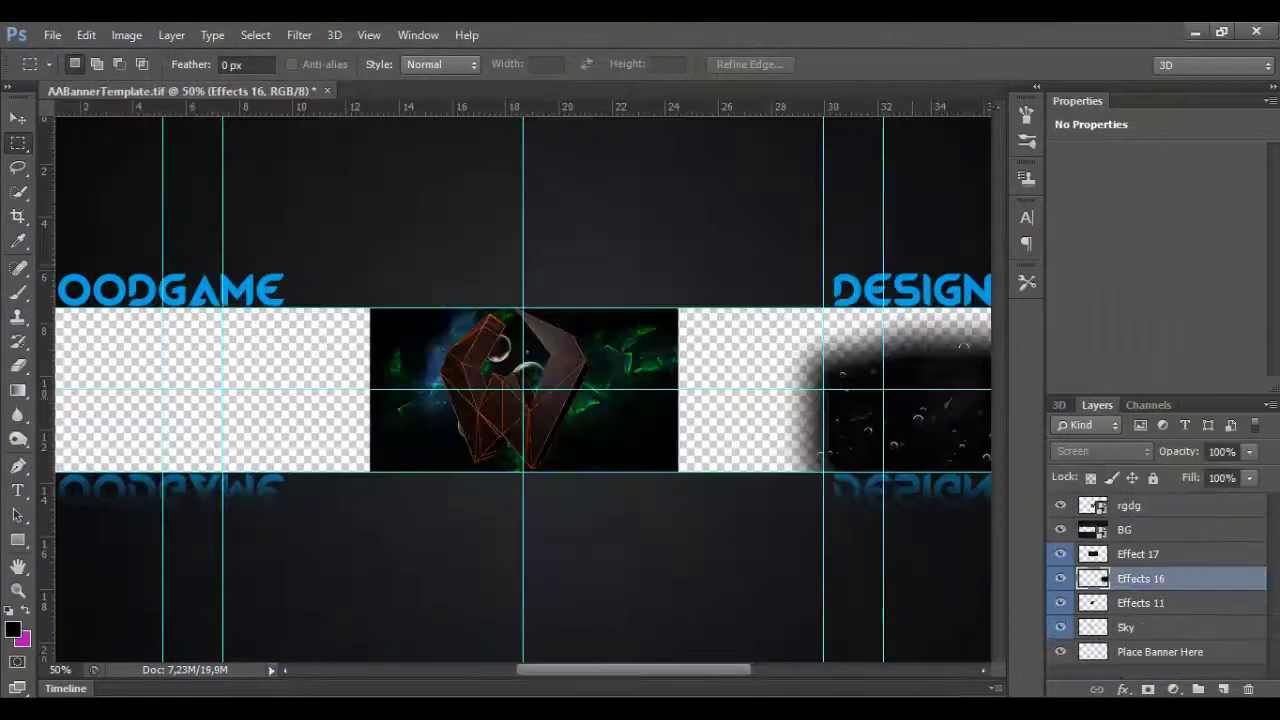
key("ctrl+t")
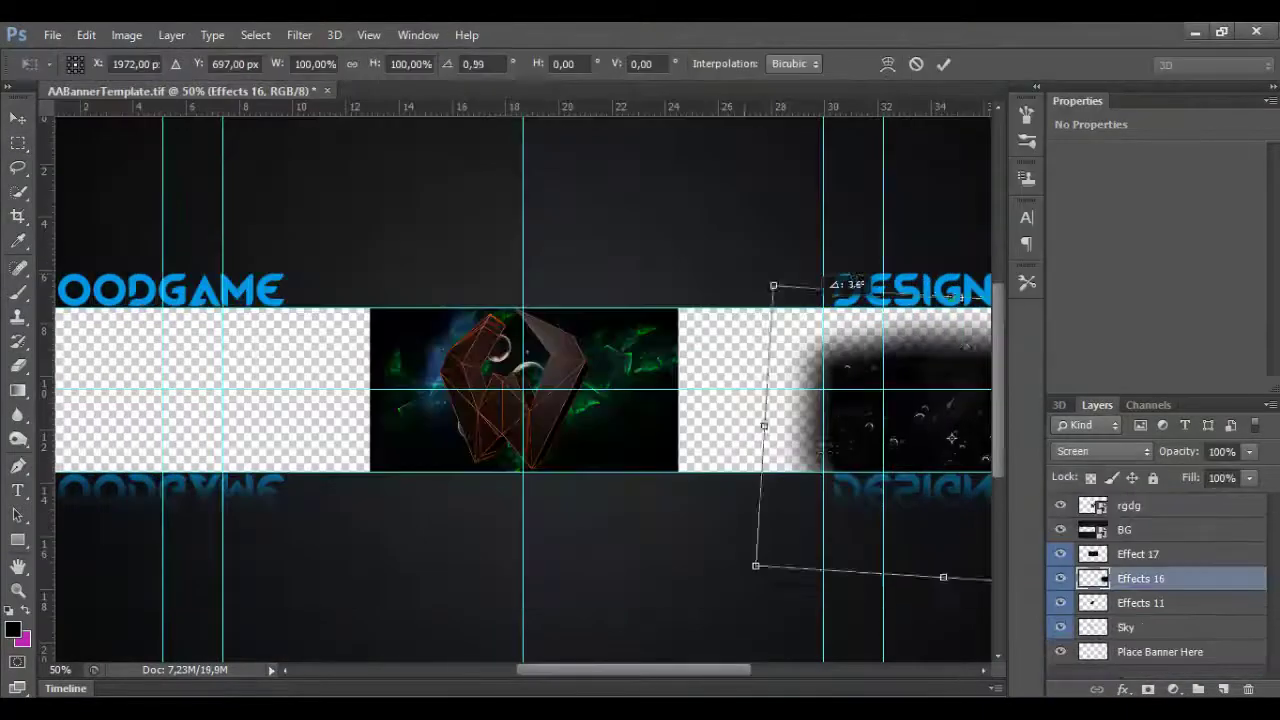
left_click_drag(890, 430, 450, 235)
key("Return")
left_click(18, 414)
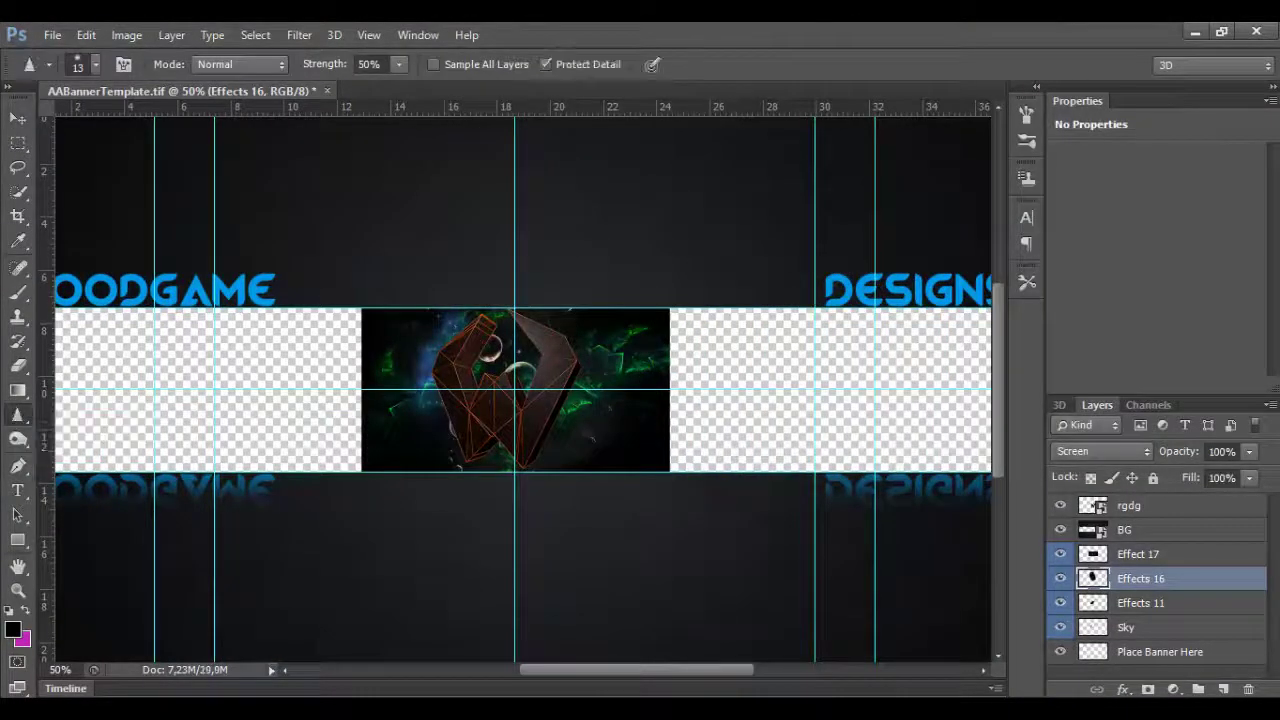
Set the Sharpen tool's brush size to 56 px
right_click(595, 432)
type("56")
key("Return")
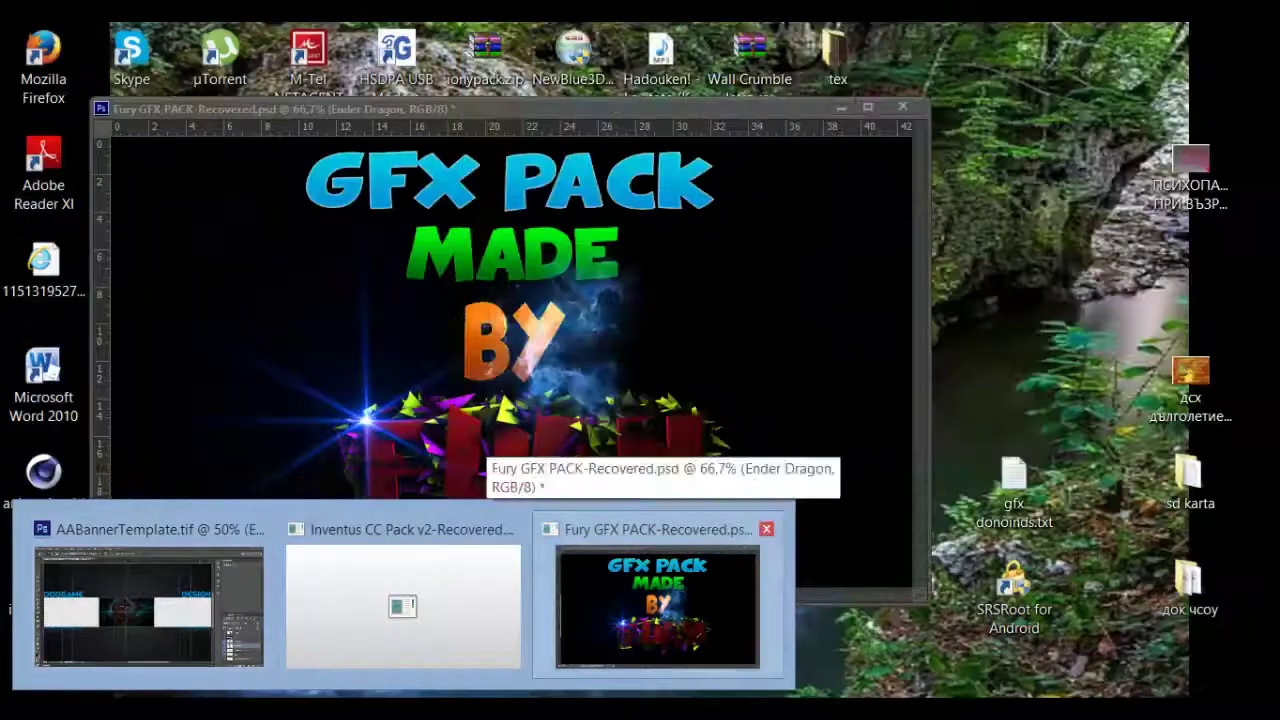
Copy the Shockwave 5 layer from the Fury GFX PACK document above Effects 16, then transform it to sit at the logo's base
left_click(657, 605)
right_click(1180, 568)
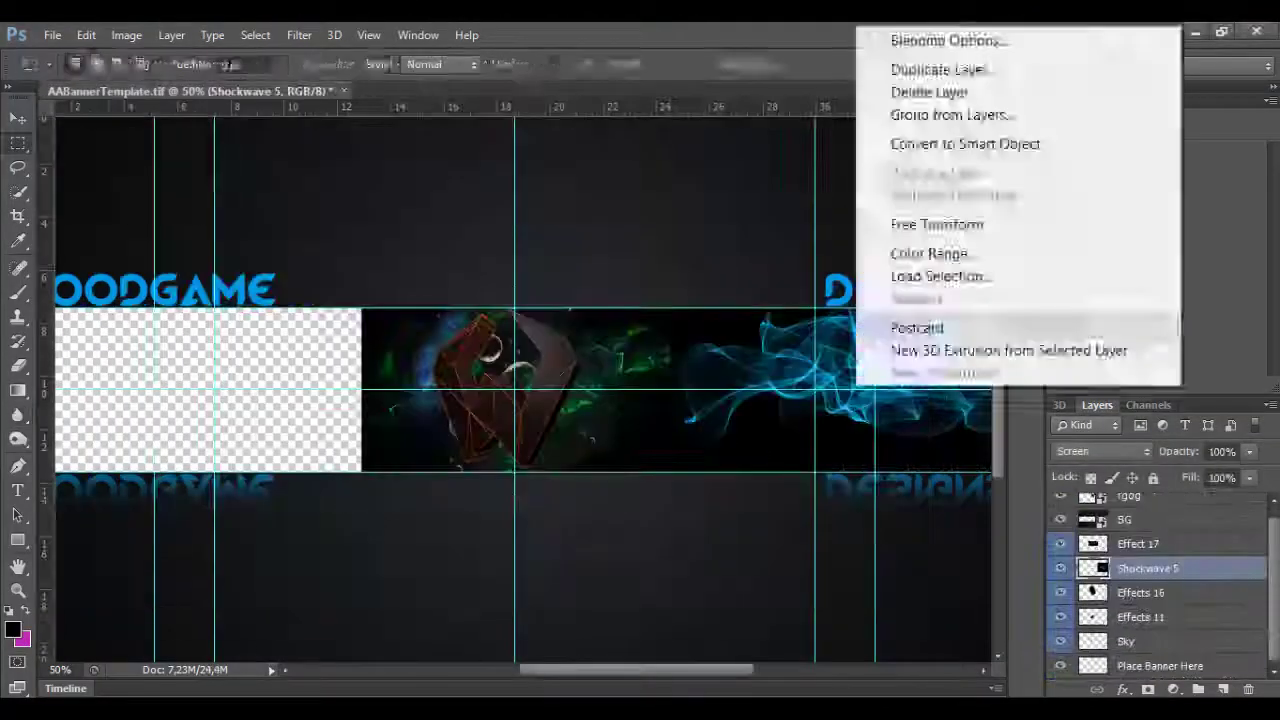
left_click(937, 224)
left_click_drag(256, 230, 508, 389)
key("Return")
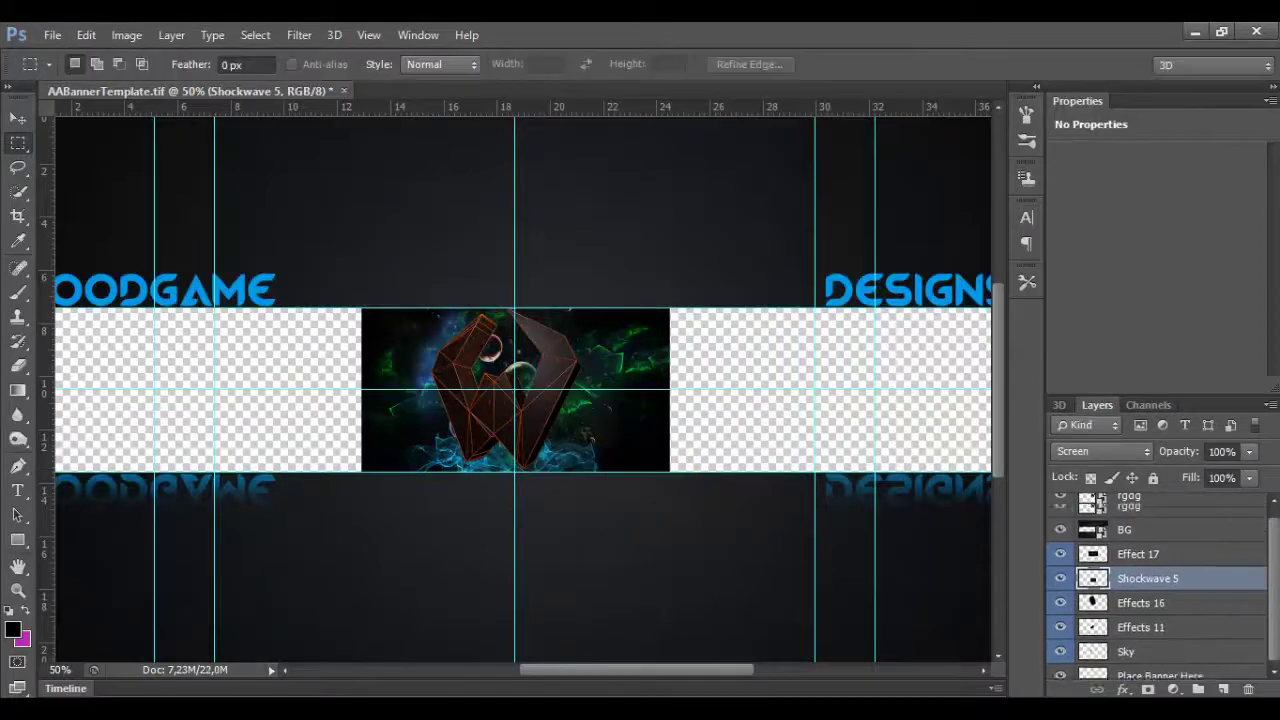
Copy Vibrance 3 and Pattern Fill 3 from the Inventus CC Pack v2 document to the layer stack's top, and place rgdg below Shockwave 5
scroll(520, 390, "right", 2)
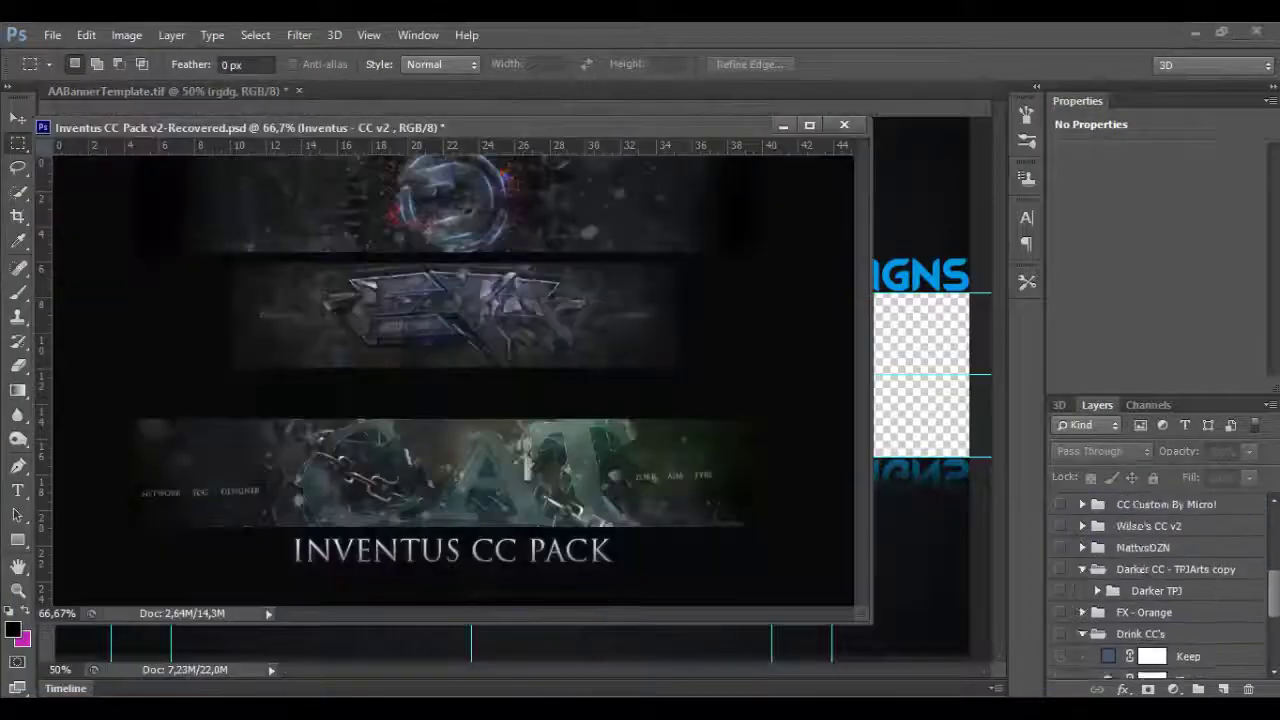
scroll(1160, 590, "down", 10)
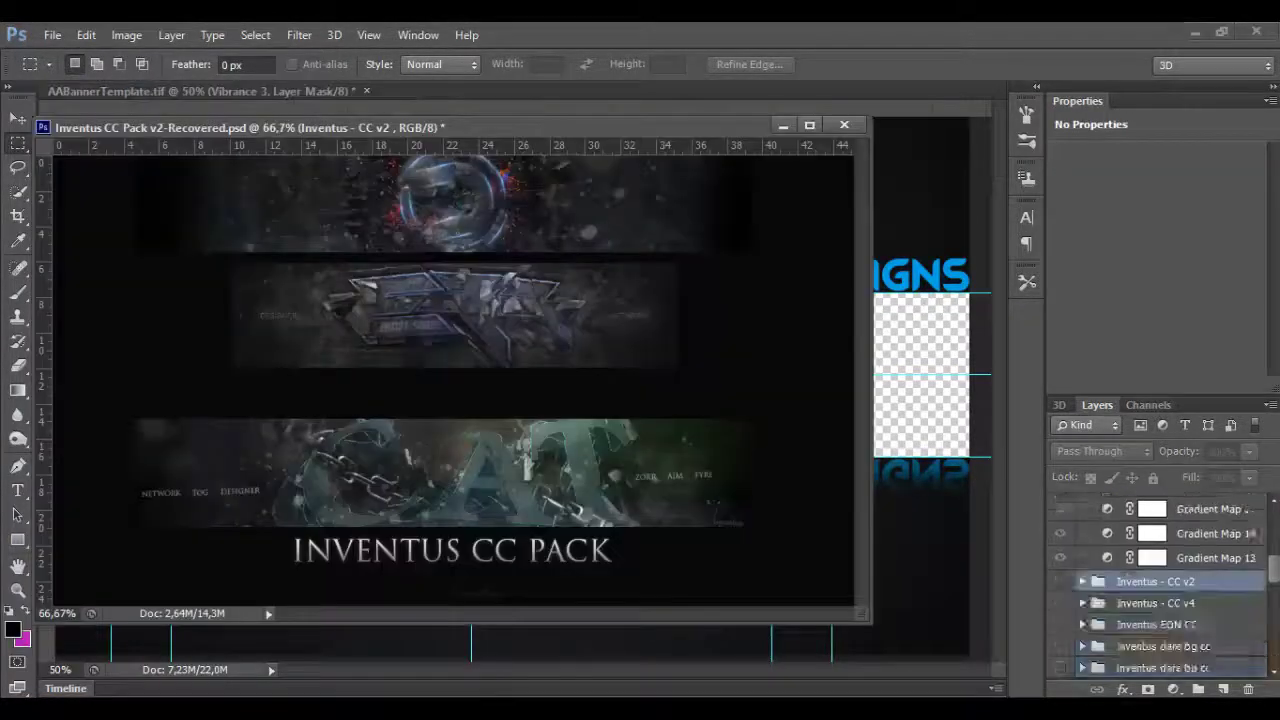
scroll(1160, 590, "down", 2)
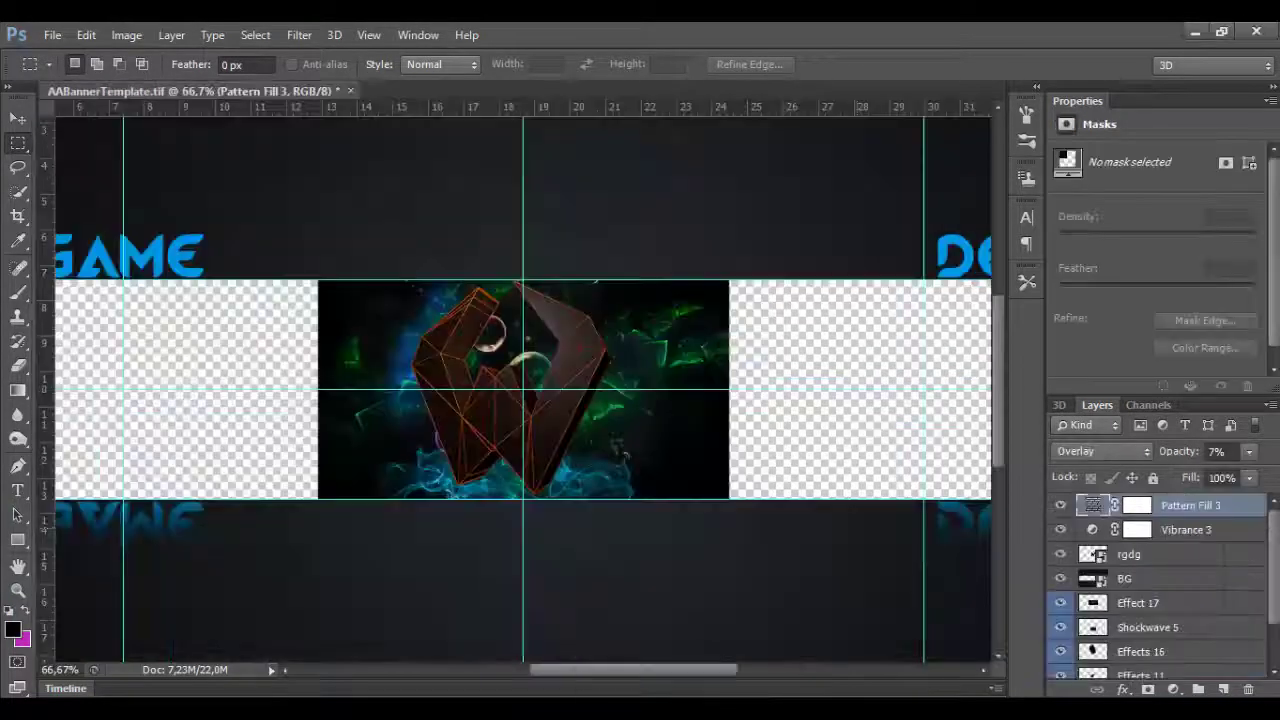
scroll(1160, 590, "down", 2)
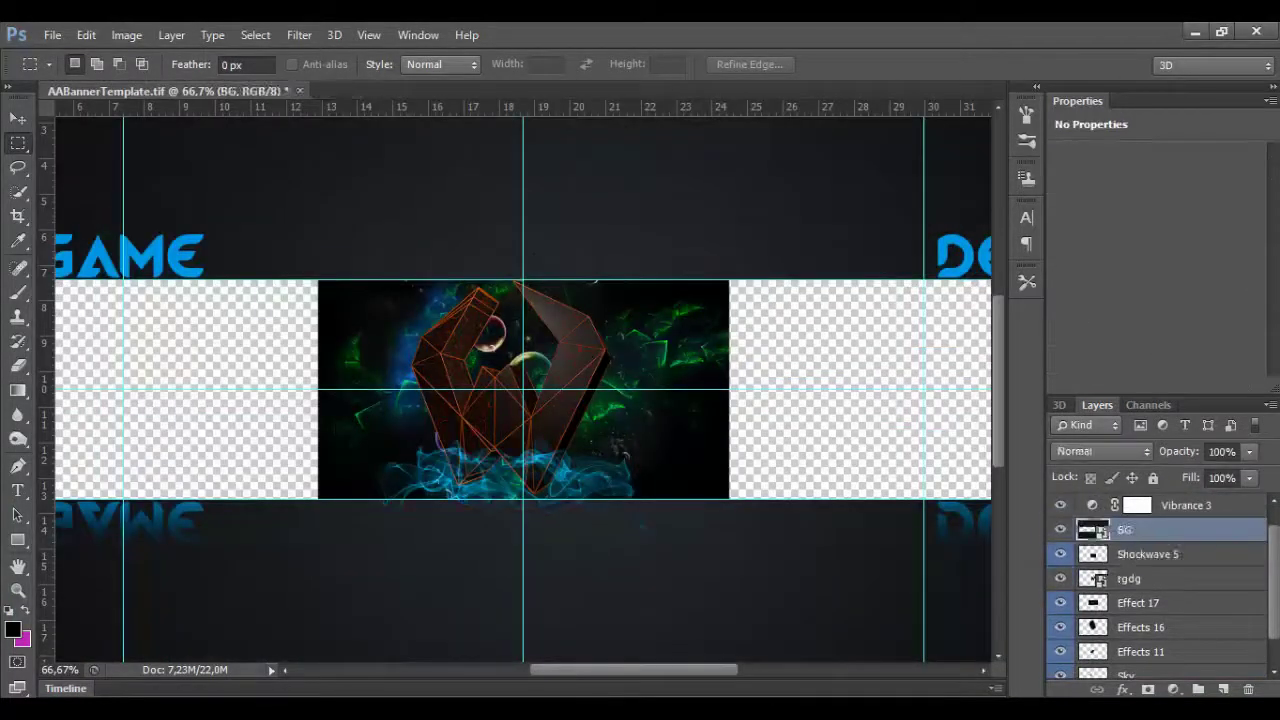
Copy the Effects 15 chain from the Fury GFX PACK document, scale it to about 41% and rotate it about -29° at the logo's right shoulder
left_click(400, 606)
scroll(1150, 600, "up", 2)
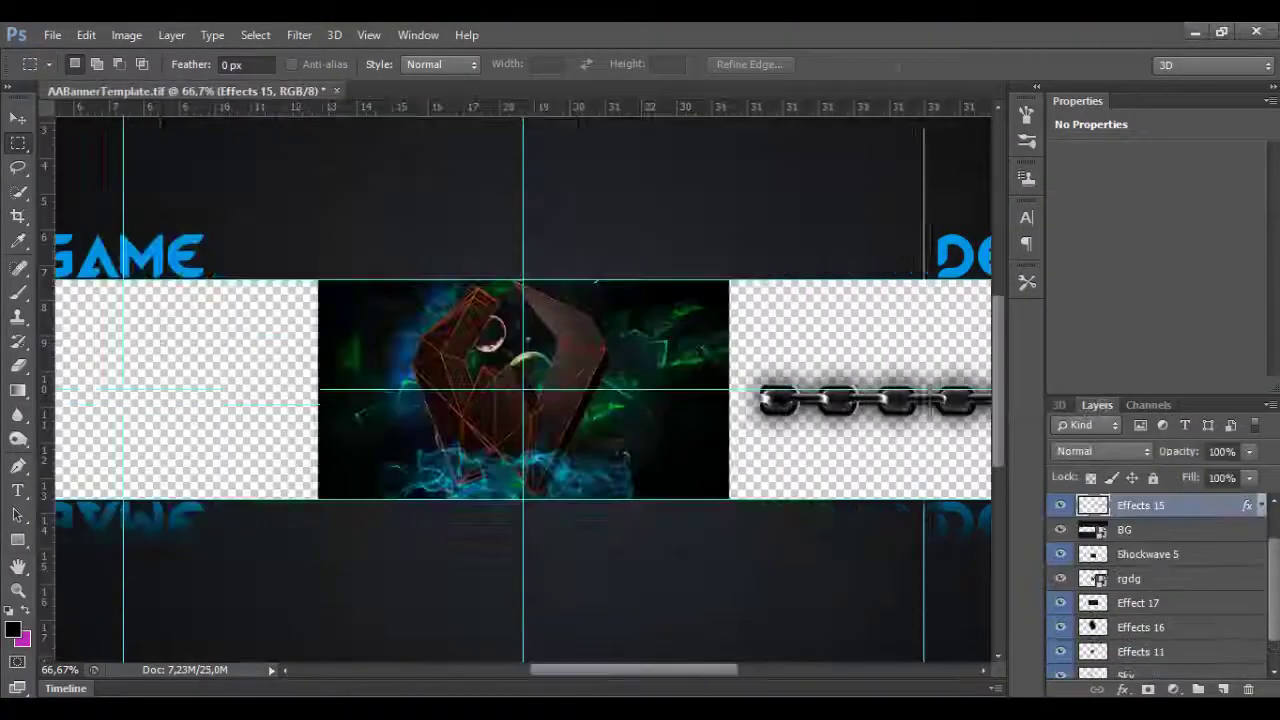
key("ctrl+t")
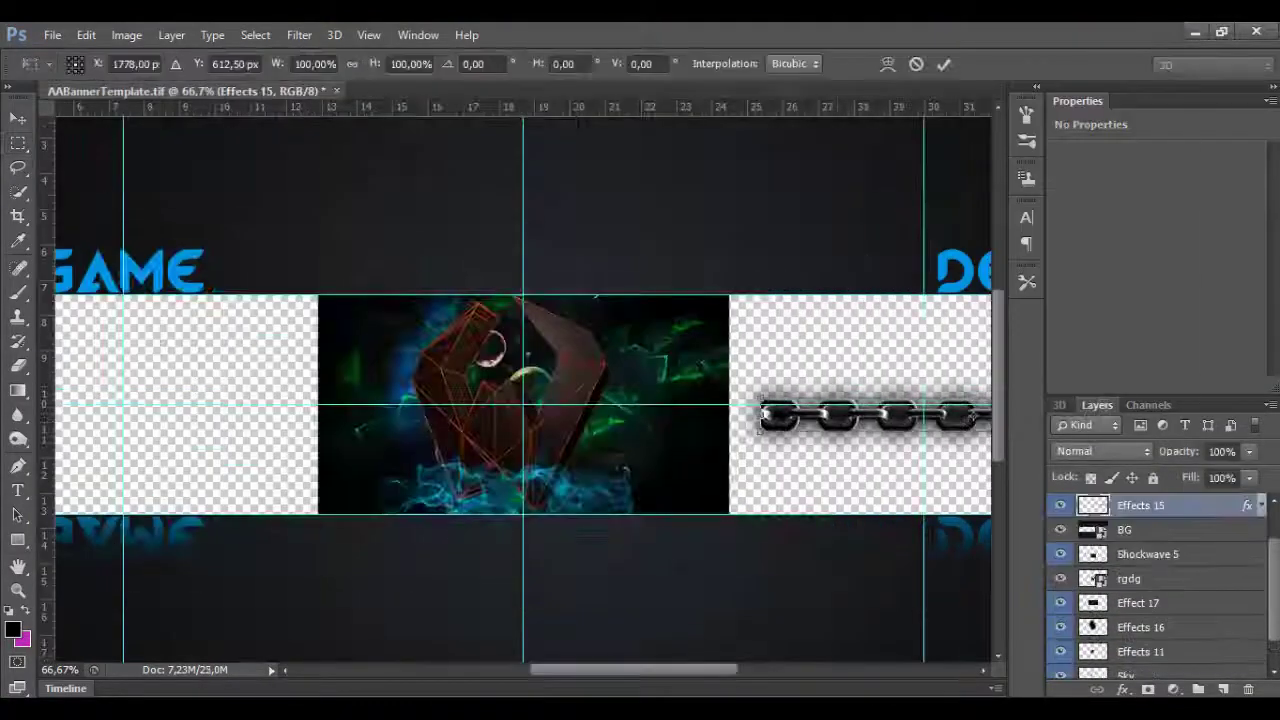
left_click_drag(760, 410, 720, 332)
left_click_drag(860, 340, 638, 332)
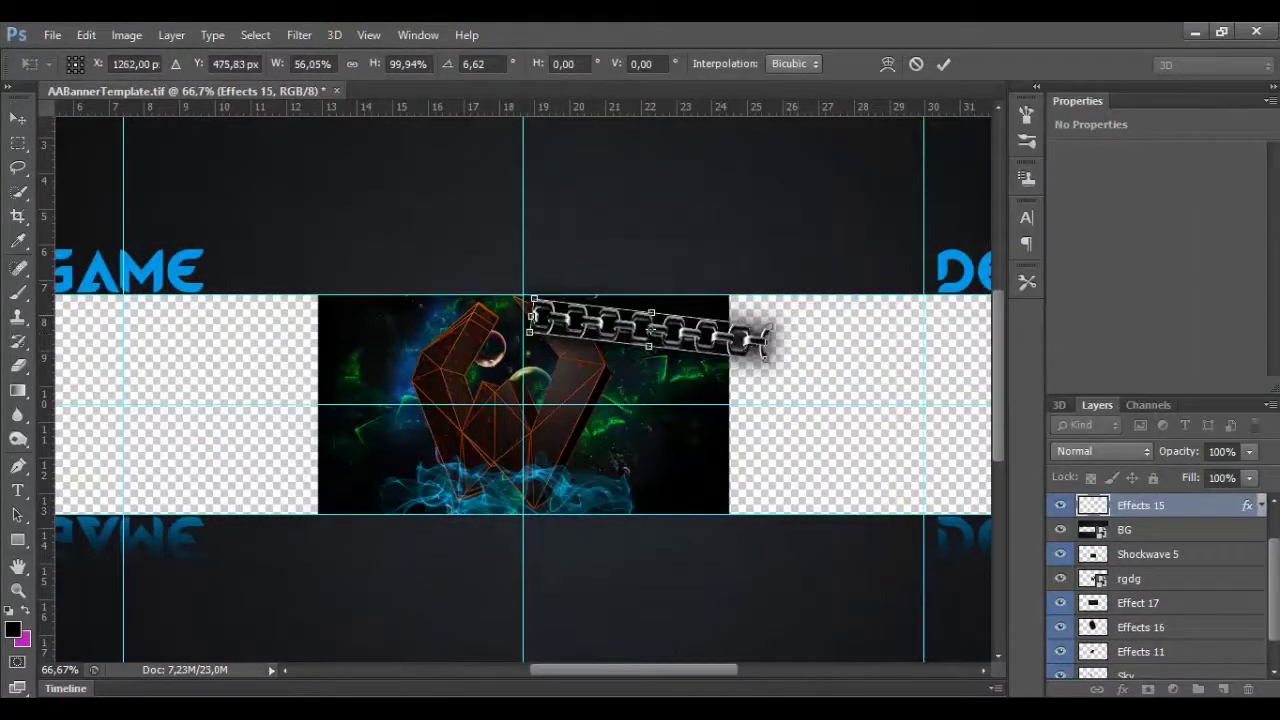
left_click_drag(800, 300, 760, 228)
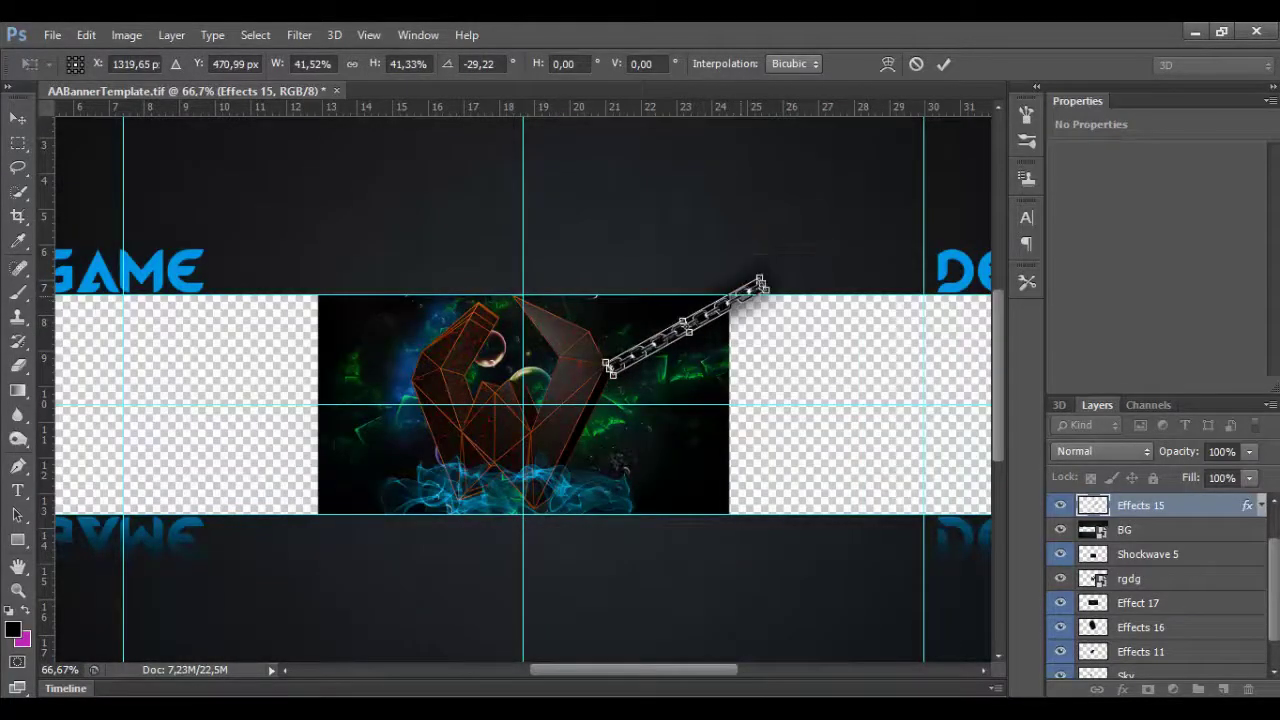
key("Return")
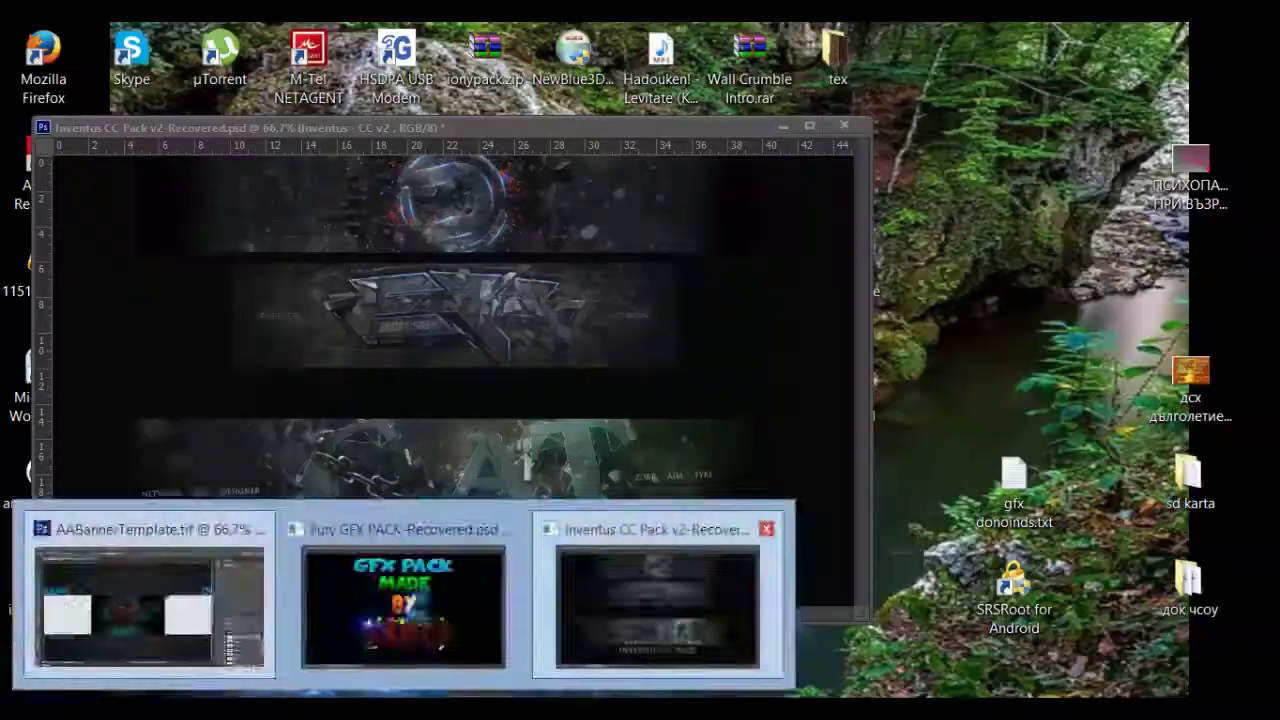
Copy a second Effects 15 chain layer from the Fury GFX PACK document above the first one
left_click(406, 611)
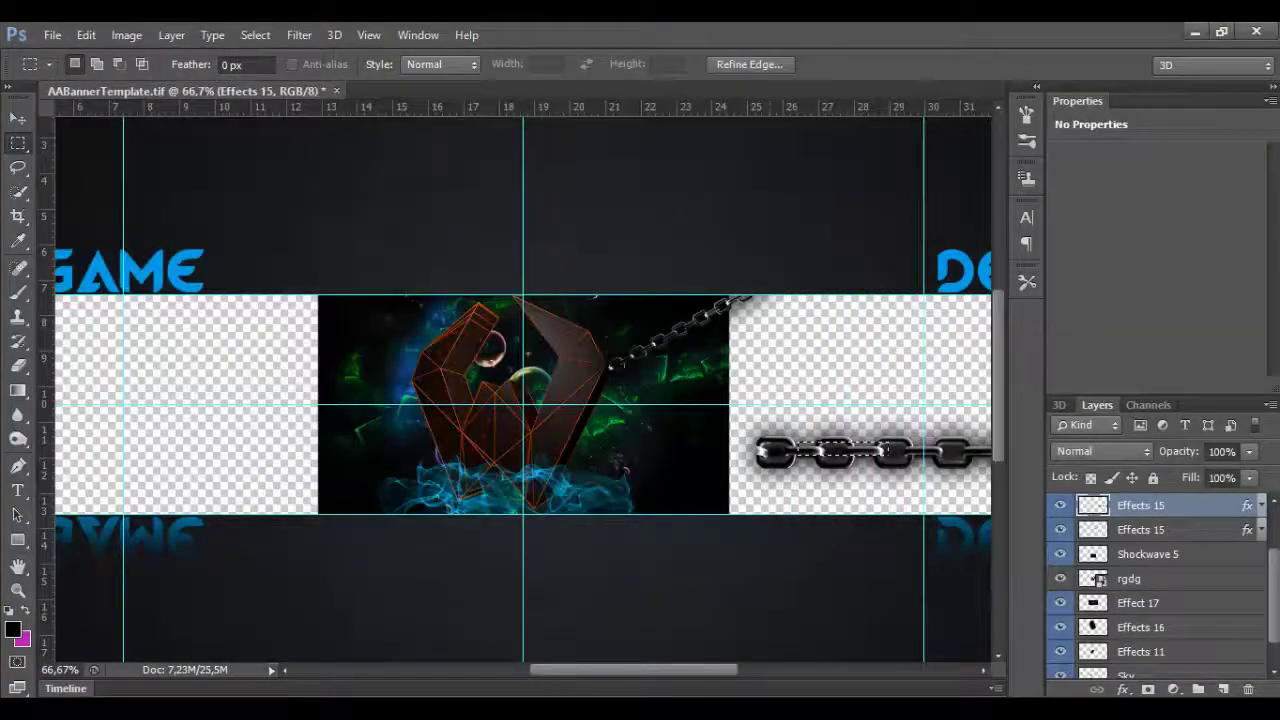
right_click(868, 462)
left_click(951, 281)
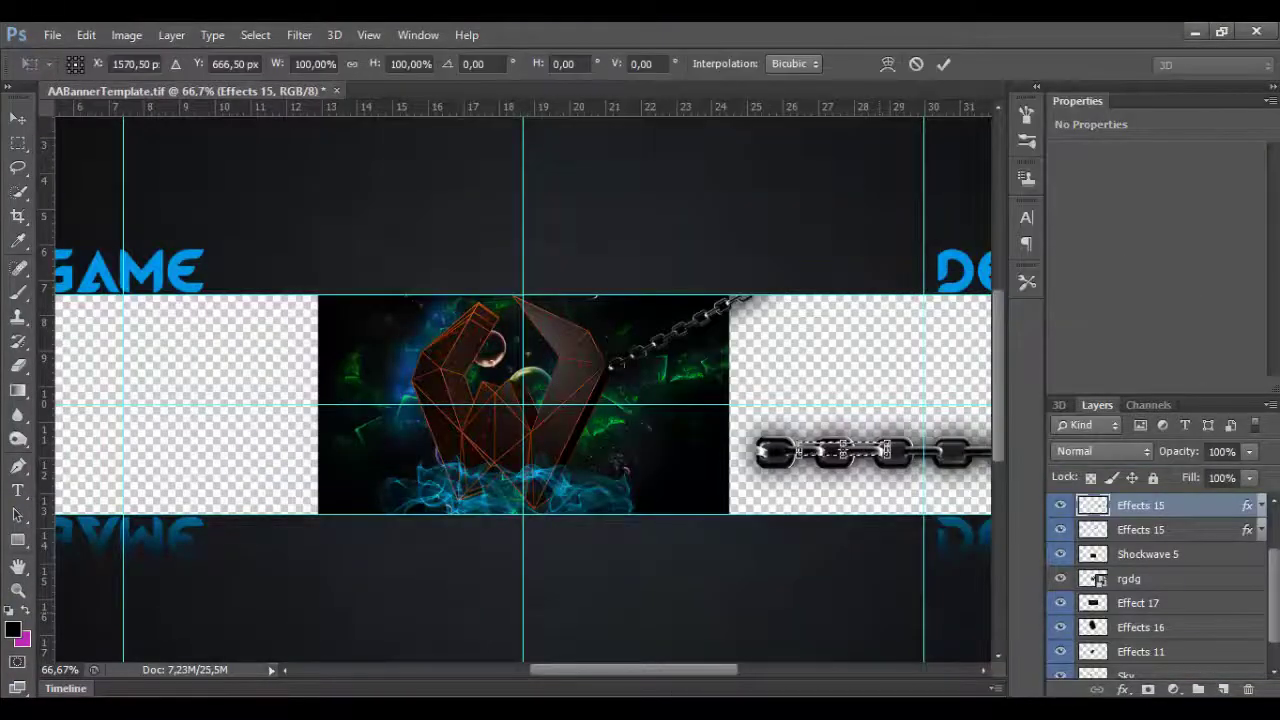
key("Return")
right_click(878, 365)
left_click(929, 37)
Scale down the second Effects 15 chain, rotate it about 30° and attach it to the logo's left shoulder
right_click(892, 440)
left_click(973, 283)
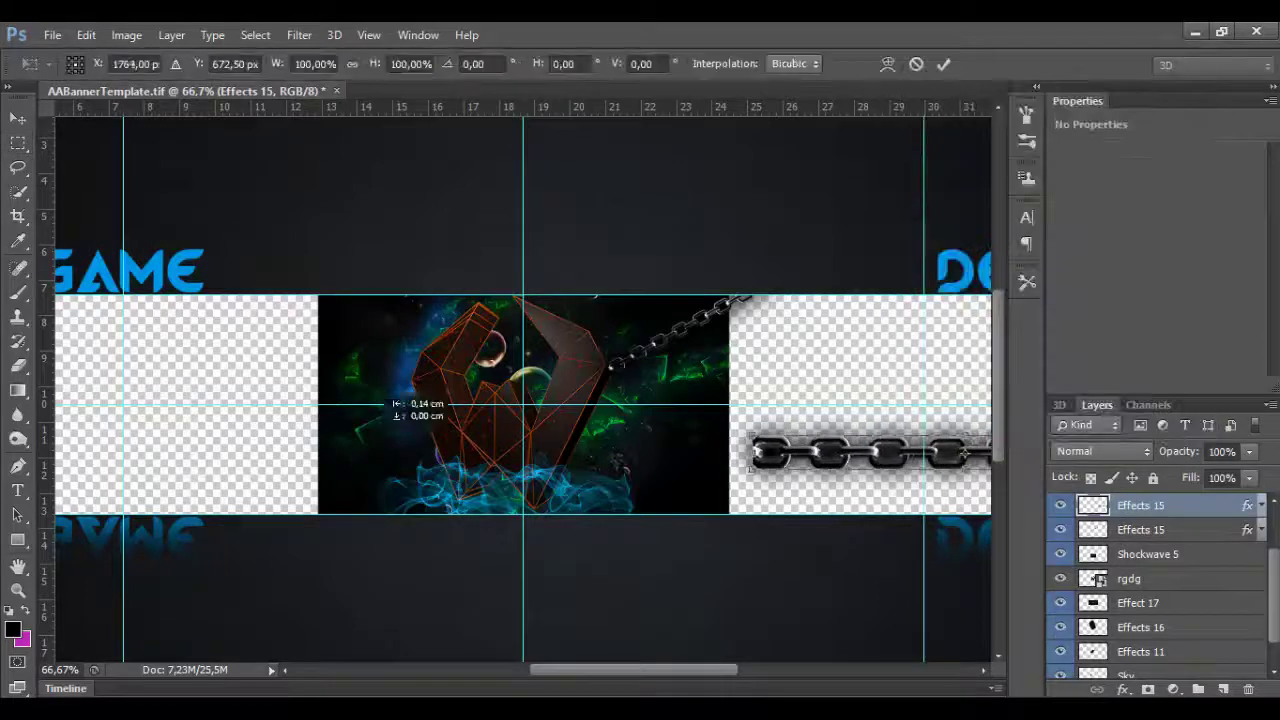
left_click_drag(365, 430, 420, 335)
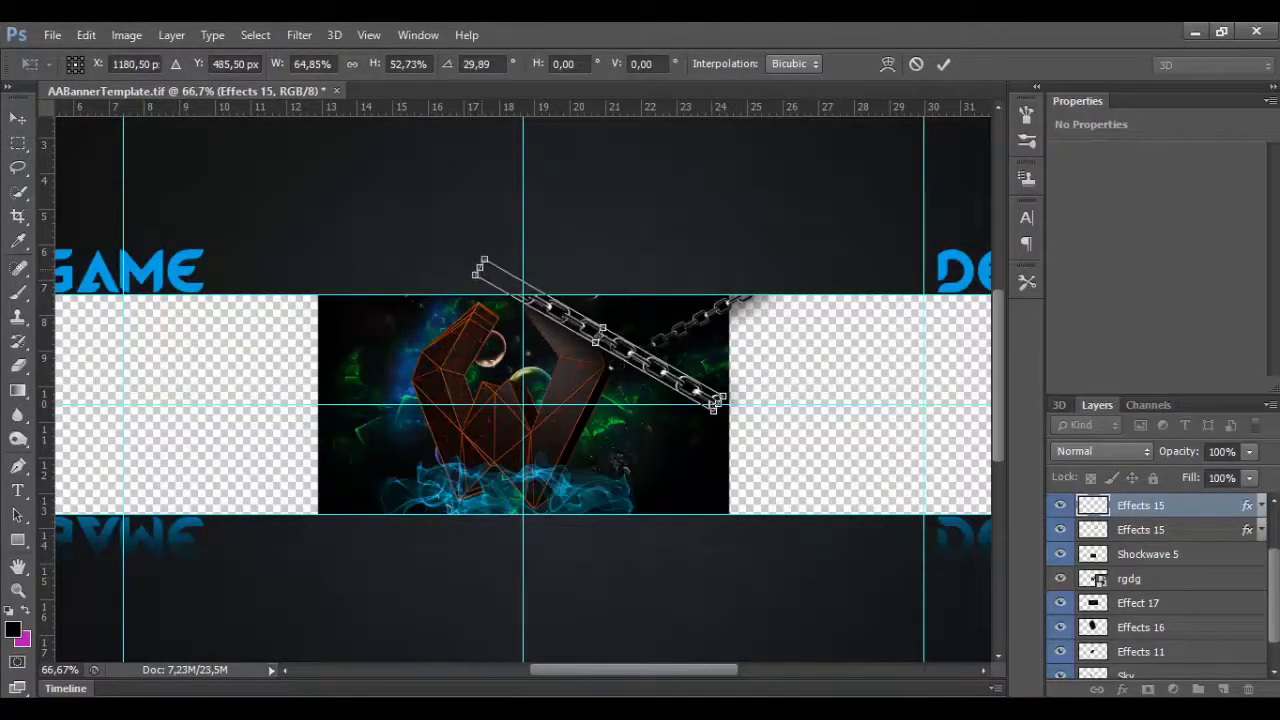
key("Return")
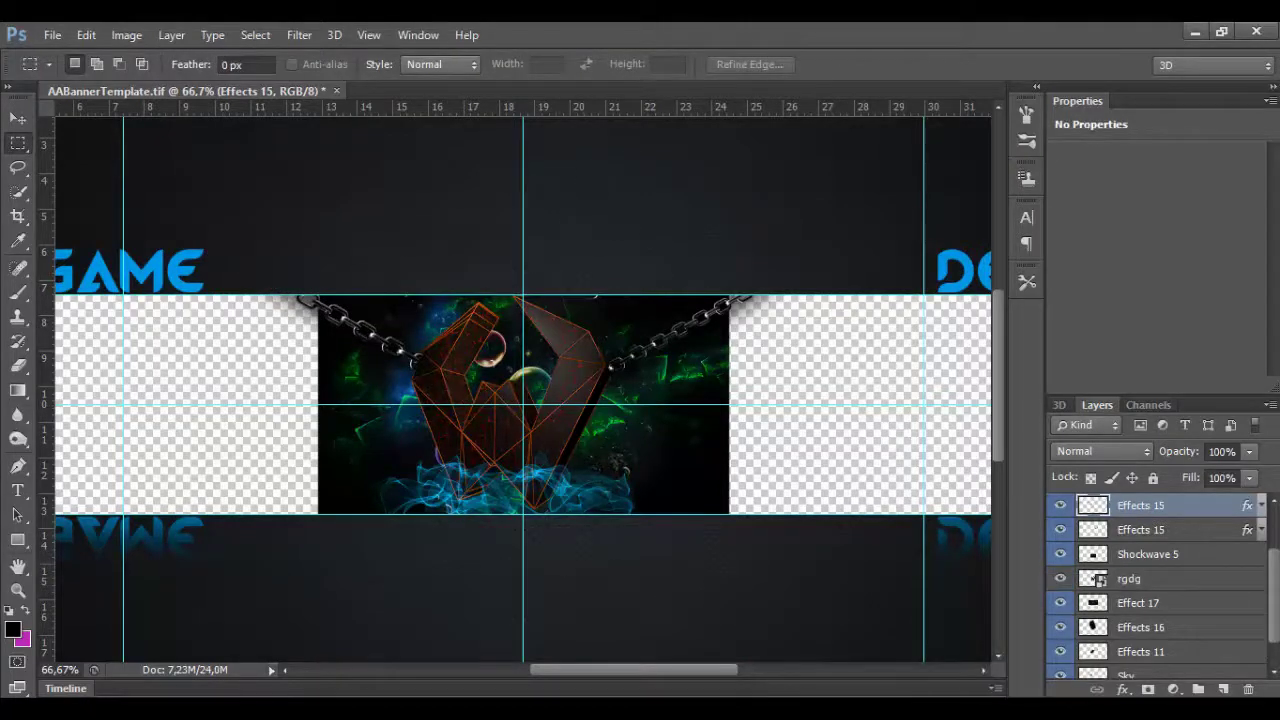
Draw a black rectangle about 2249 × 350 px across the banner strip and place it just above the Place Banner Here layer
key("ctrl+minus")
key("ctrl+minus")
key("u")
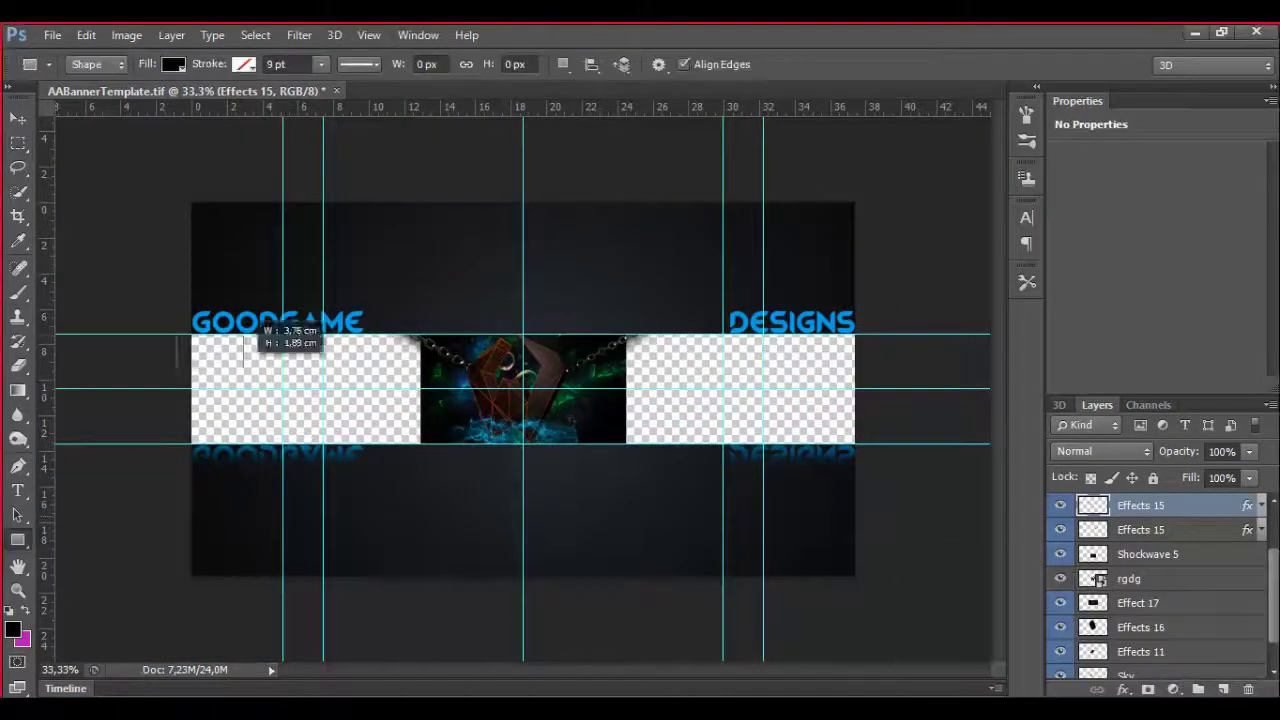
left_click_drag(246, 352, 855, 444)
key("ctrl+shift+bracketleft")
key("ctrl+plus")
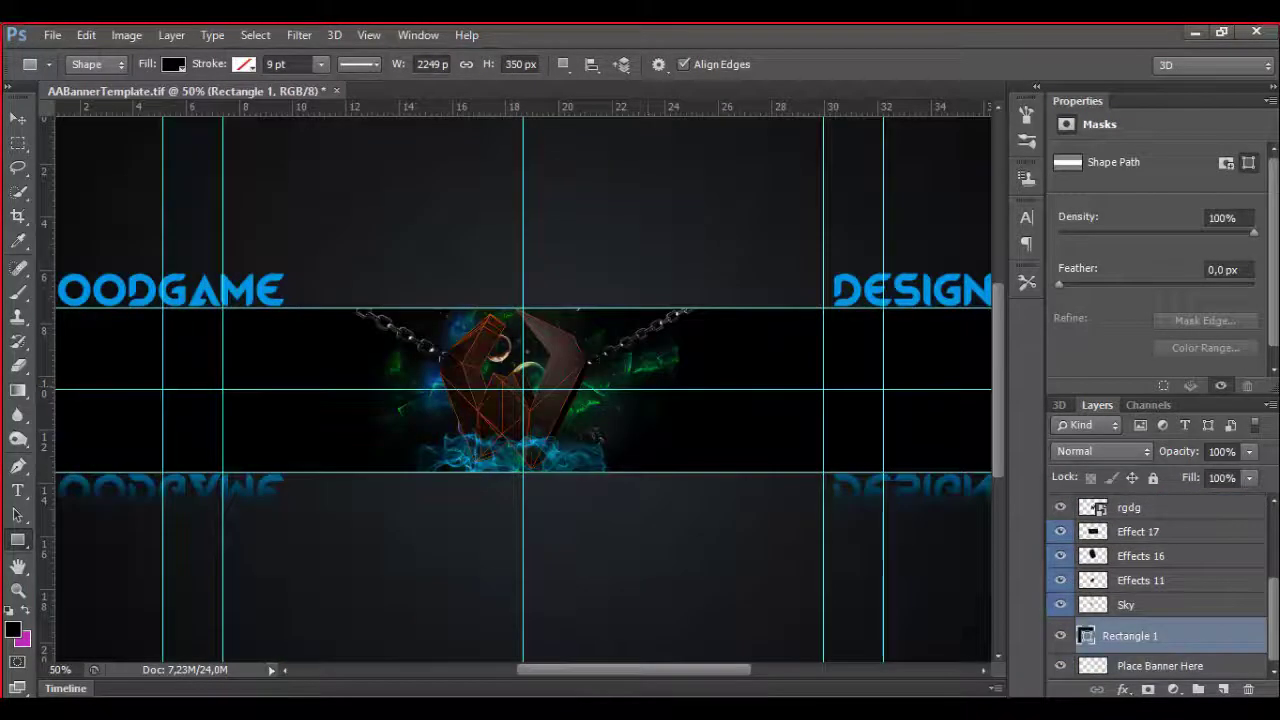
Rasterize the Rectangle 1 layer, and choose the Spot Healing Brush with its size enlarged to 83 px
key("ctrl+minus")
right_click(18, 268)
left_click(110, 261)
key("bracketright")
key("bracketright")
key("bracketright")
key("bracketright")
key("bracketright")
key("bracketright")
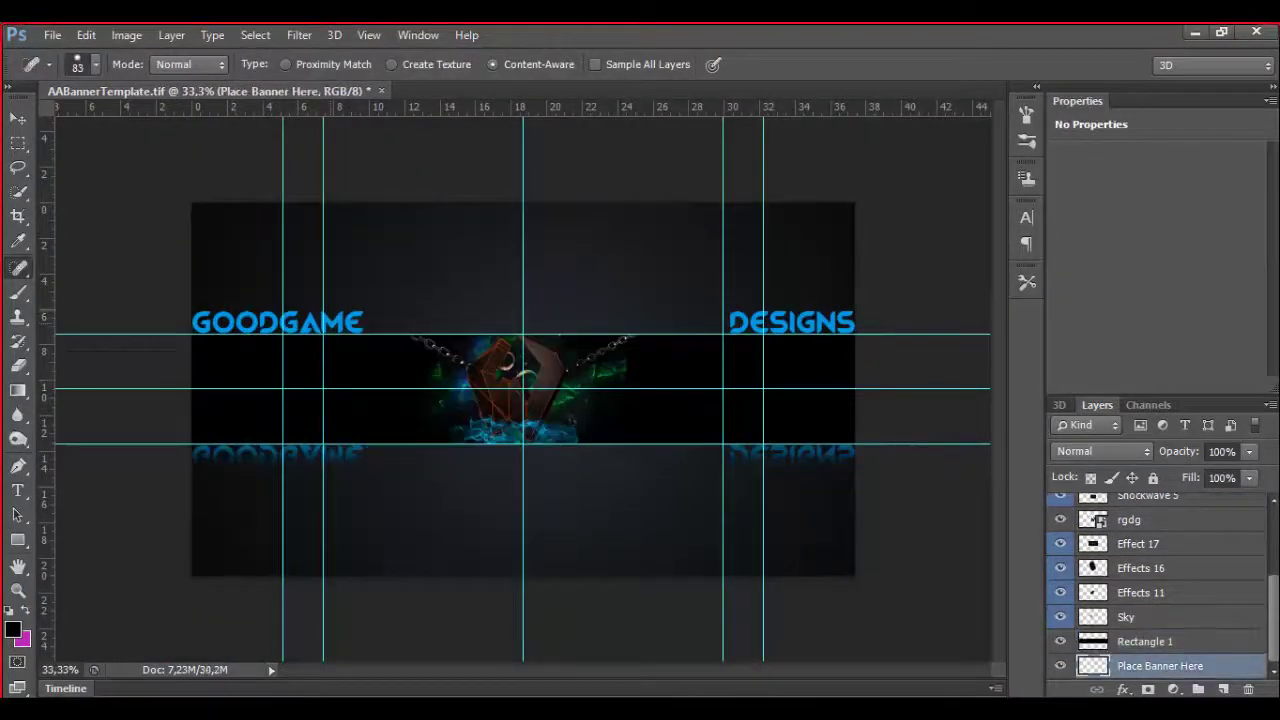
Move the Effect 17 layer above both Effects 15 layers, directly below BG, and shift its artwork downward over the logo
key("ctrl+plus")
key("ctrl+plus")
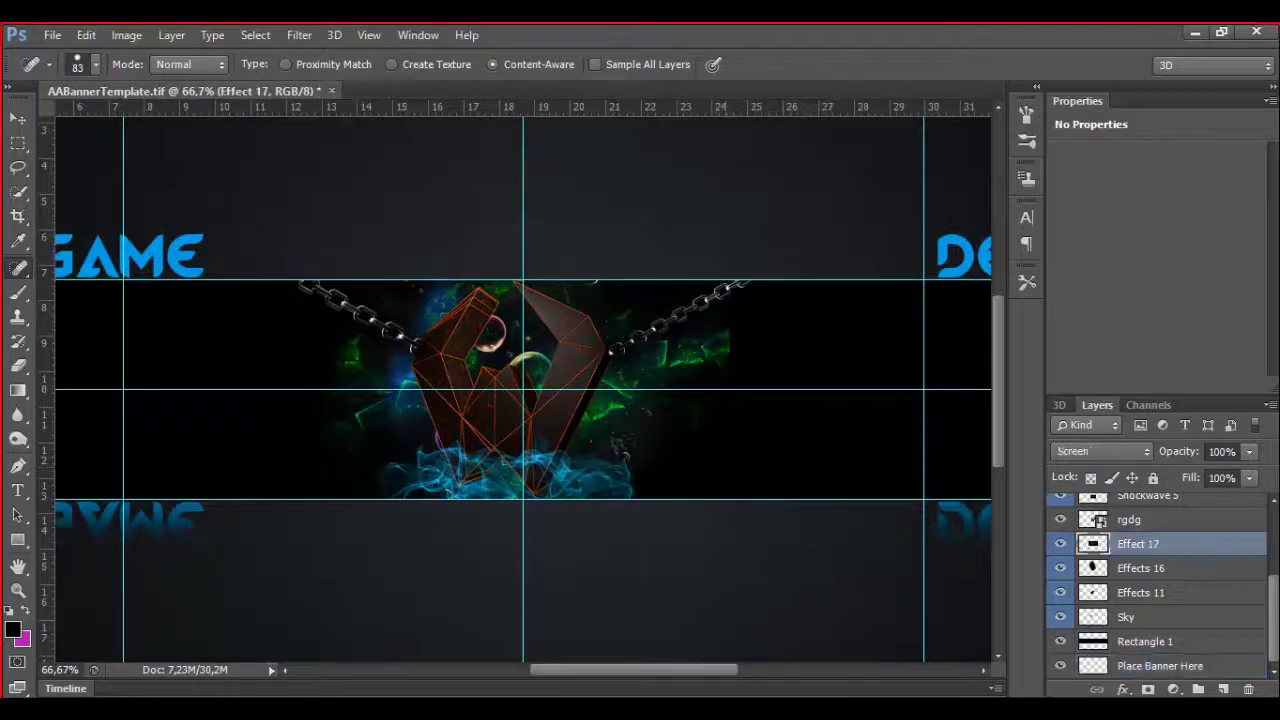
key("ctrl+bracketright")
key("v")
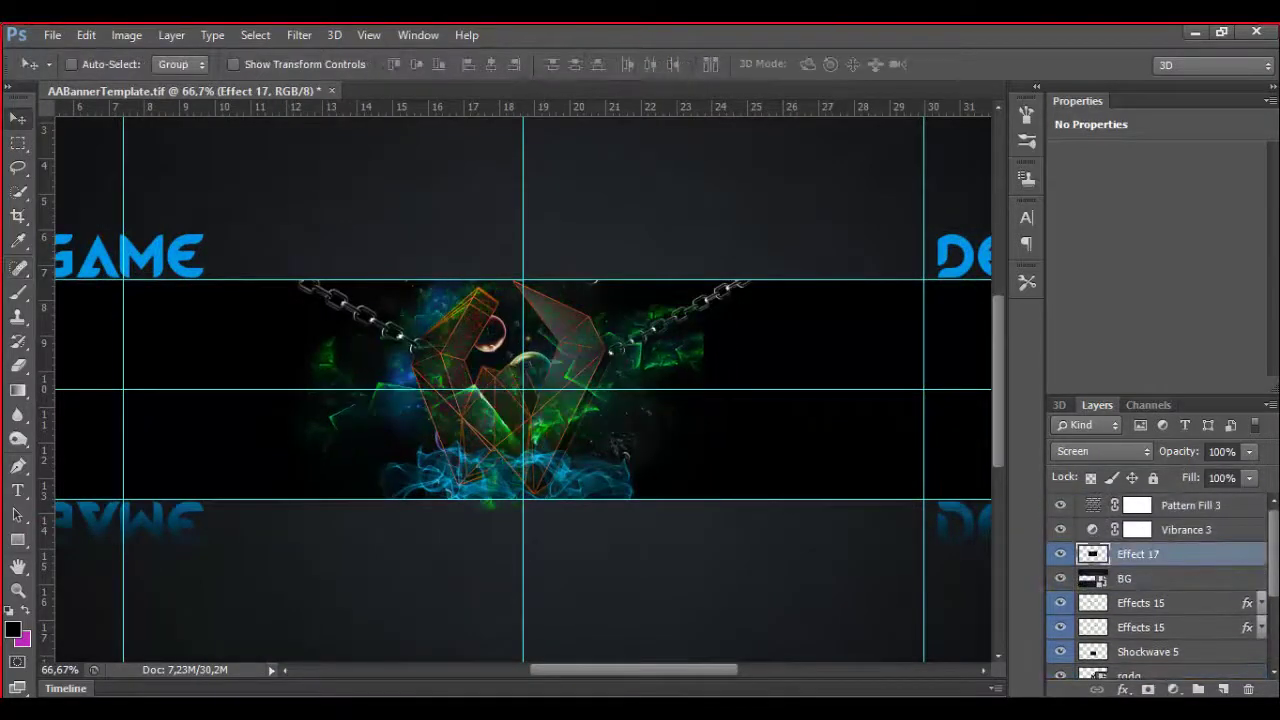
left_click_drag(540, 360, 574, 436)
key("ctrl+h")
Copy the Inventus - CC v1 group from the Inventus CC Pack v2 document and place it between BG and Effect 17
key("ctrl+Tab")
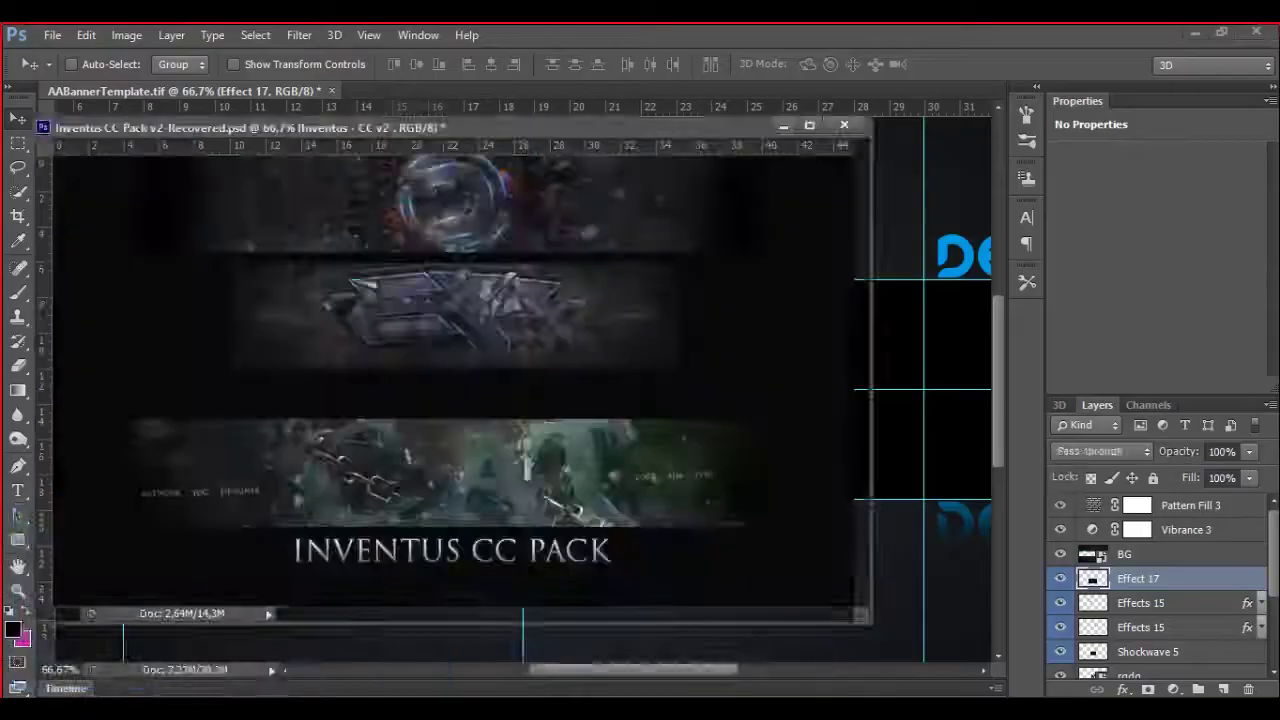
scroll(1160, 585, "down", 10)
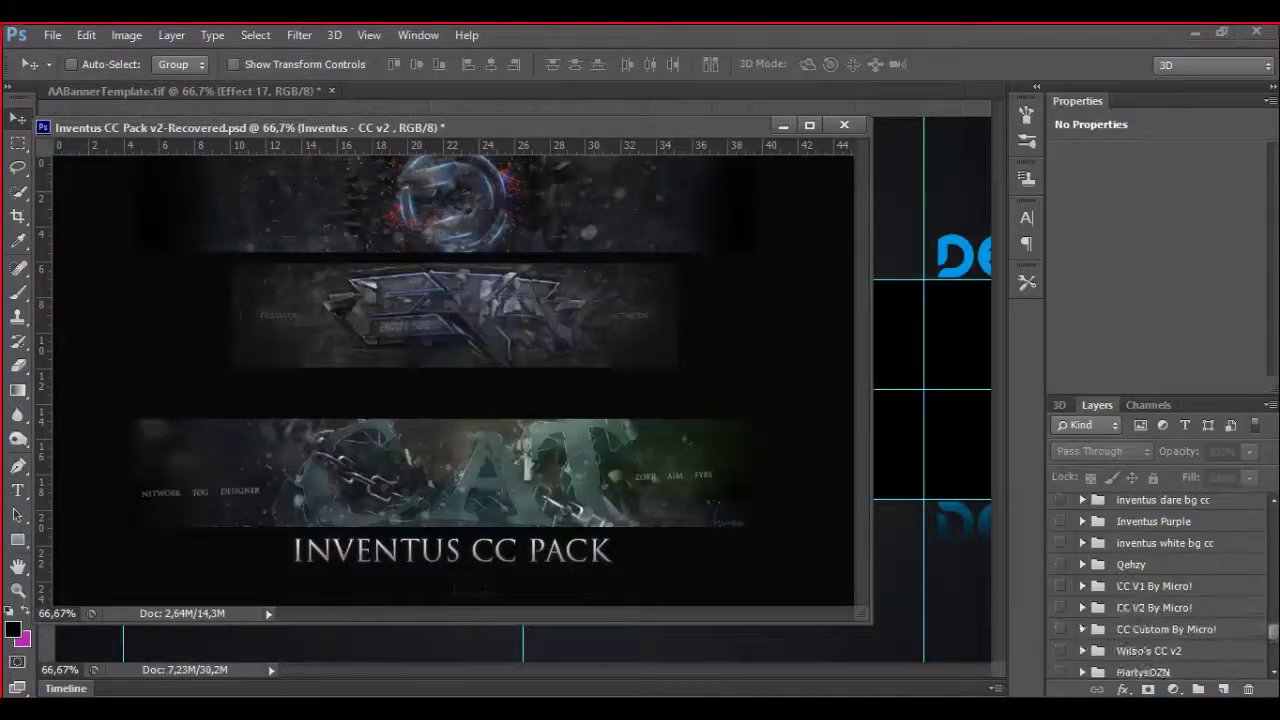
scroll(1160, 585, "up", 15)
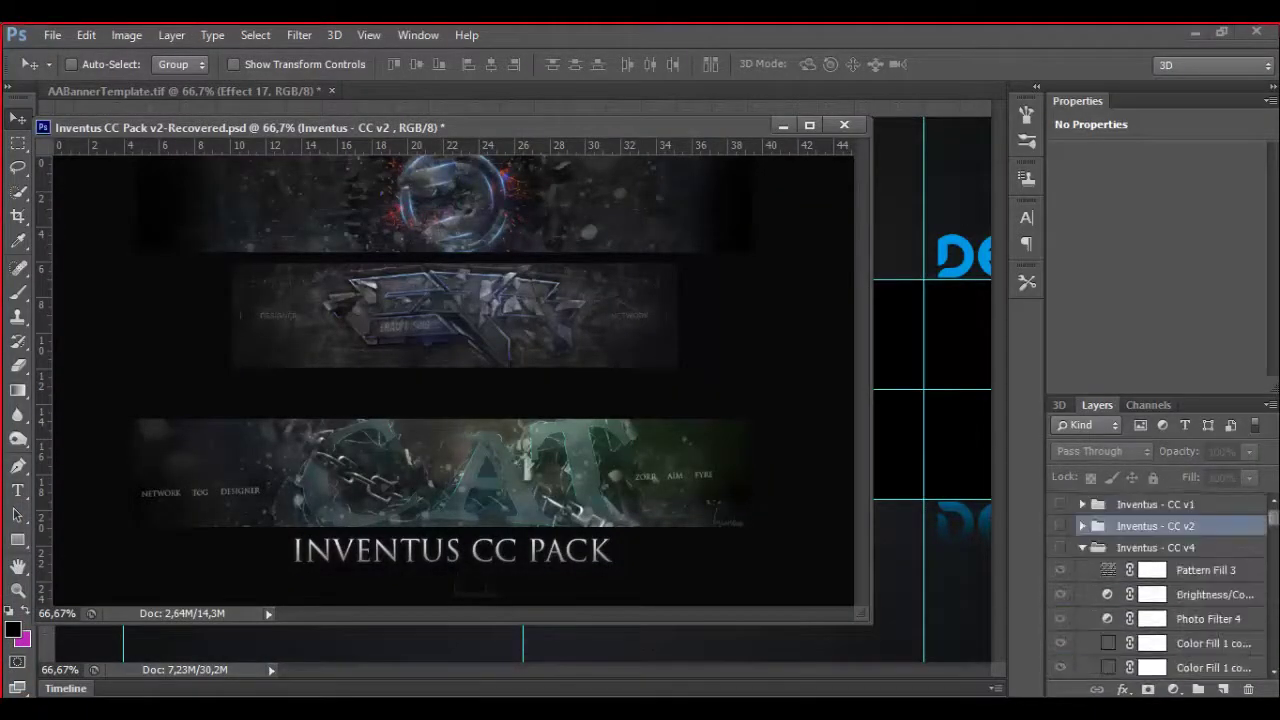
left_click_drag(894, 403, 900, 403)
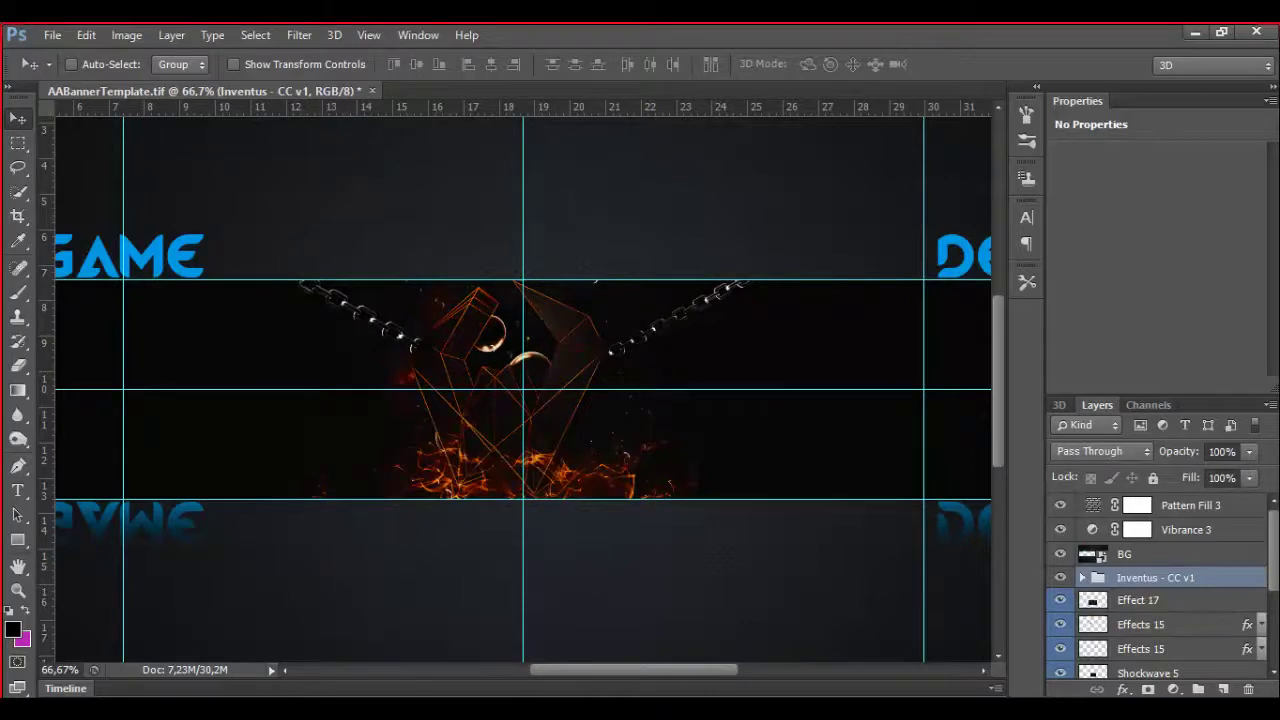
Copy the Diaz - Space Efects layer from the Fury GFX PACK document and place it behind the logo, directly below rgdg
left_click(406, 600)
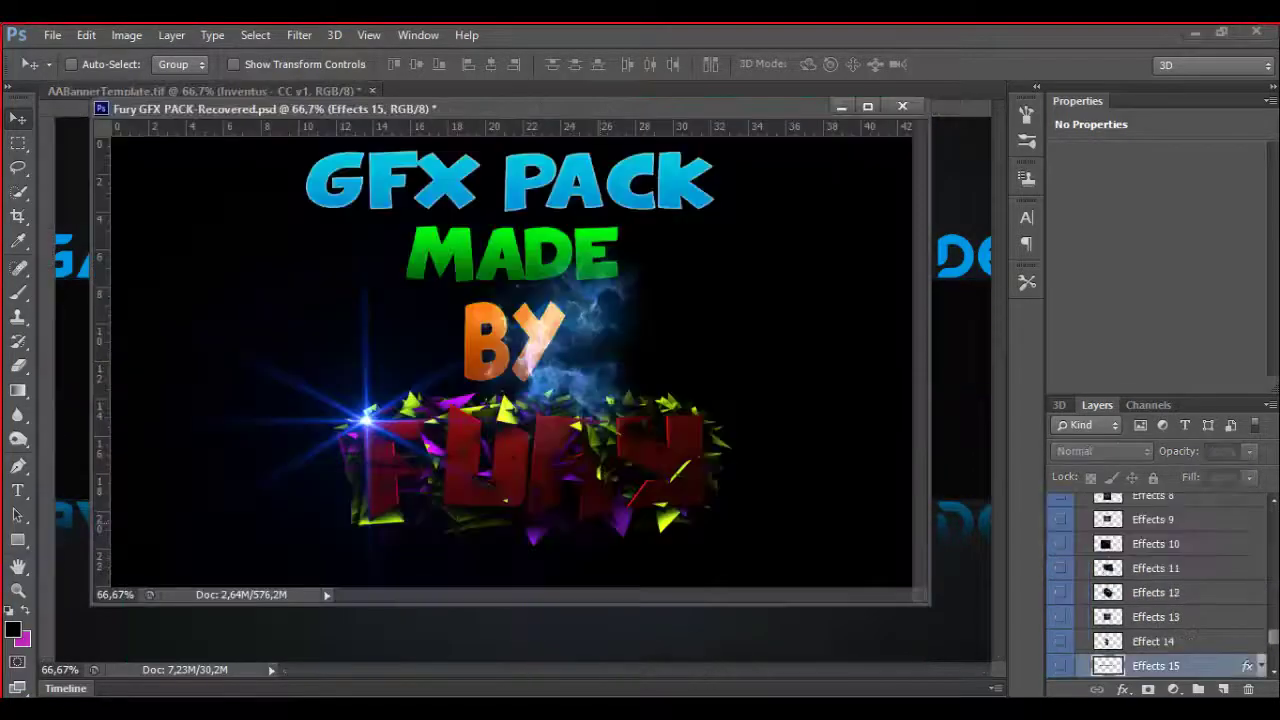
scroll(1150, 580, "down", 5)
left_click_drag(1150, 551, 530, 395)
key("ctrl+bracketleft")
key("ctrl+bracketleft")
key("ctrl+bracketleft")
key("ctrl+bracketleft")
key("ctrl+bracketleft")
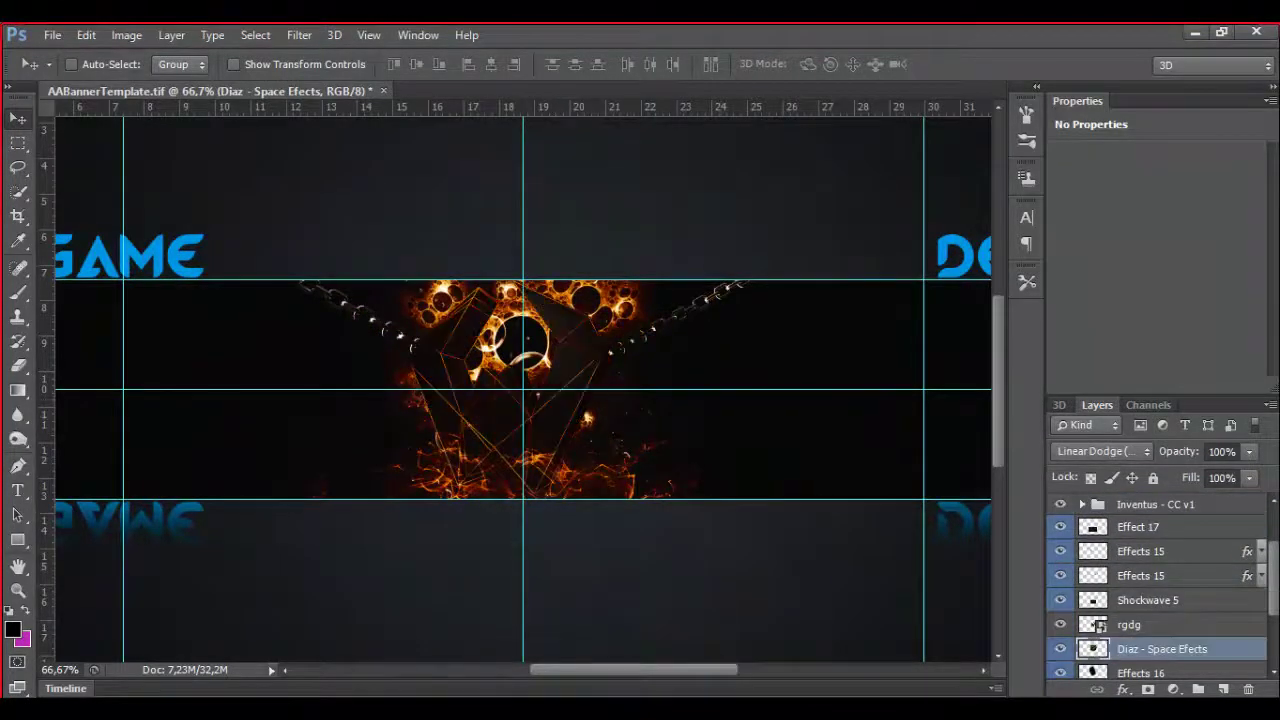
Duplicate the Diaz - Space Efects layer and move the copy down behind the logo's lower part
right_click(1160, 649)
left_click(829, 114)
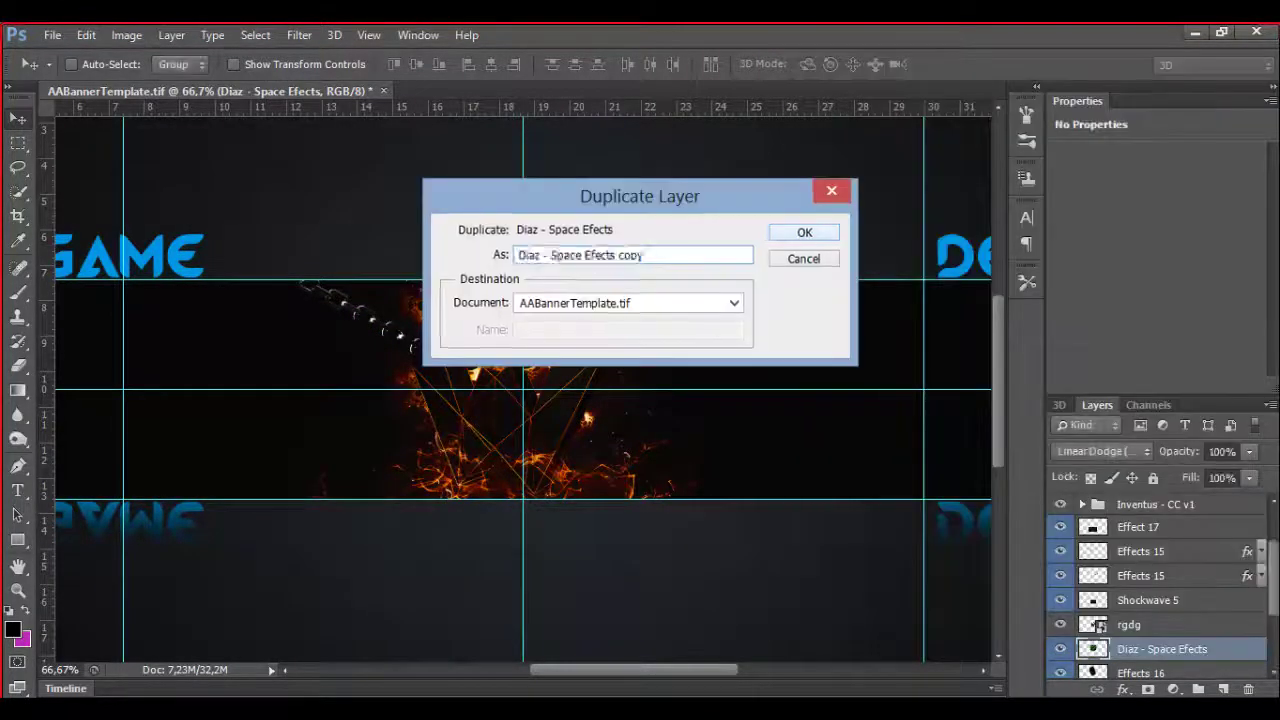
key("Return")
left_click_drag(628, 254, 630, 312)
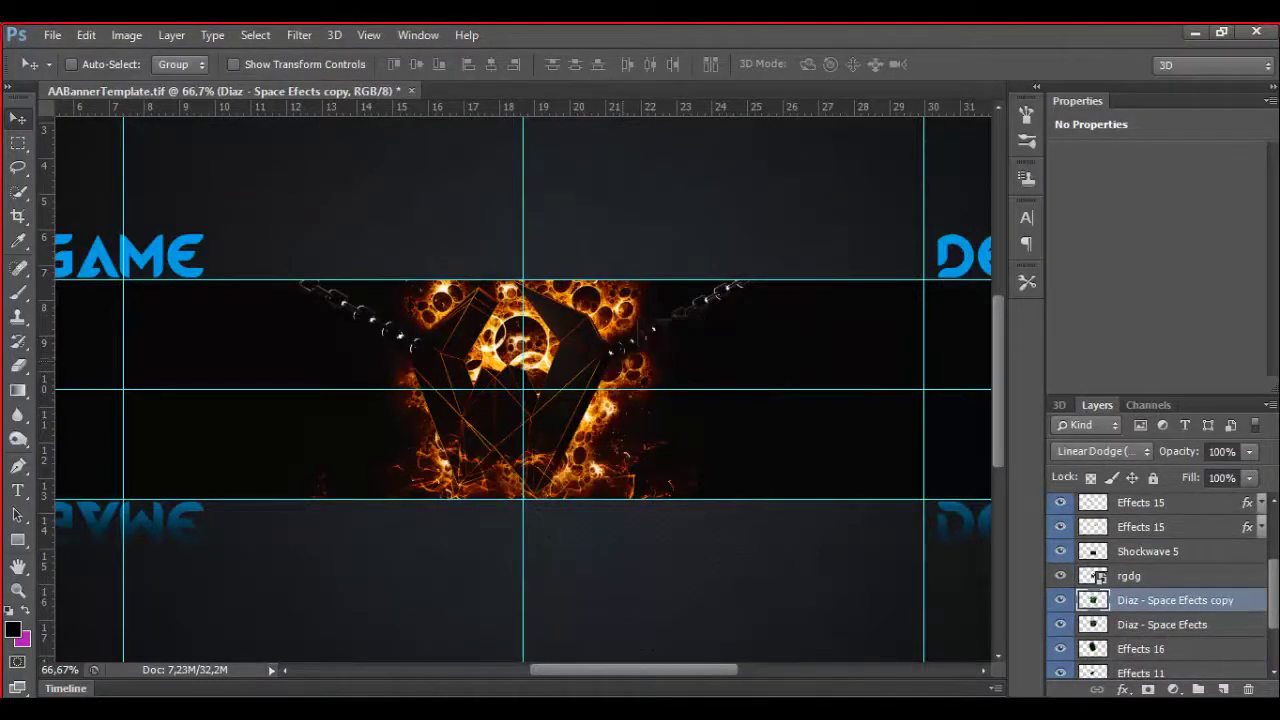
Set the opacity of both Diaz - Space Efects layers to 69%
right_click(1160, 612)
key("Escape")
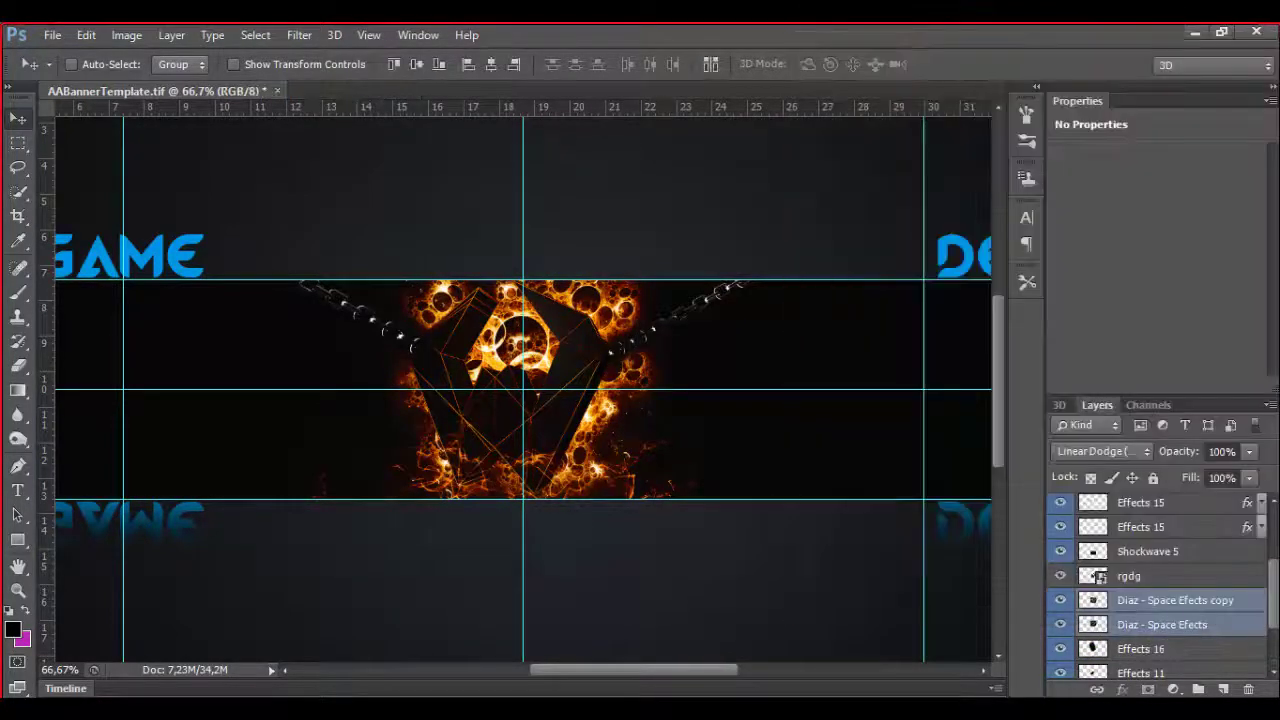
type("69")
key("Return")
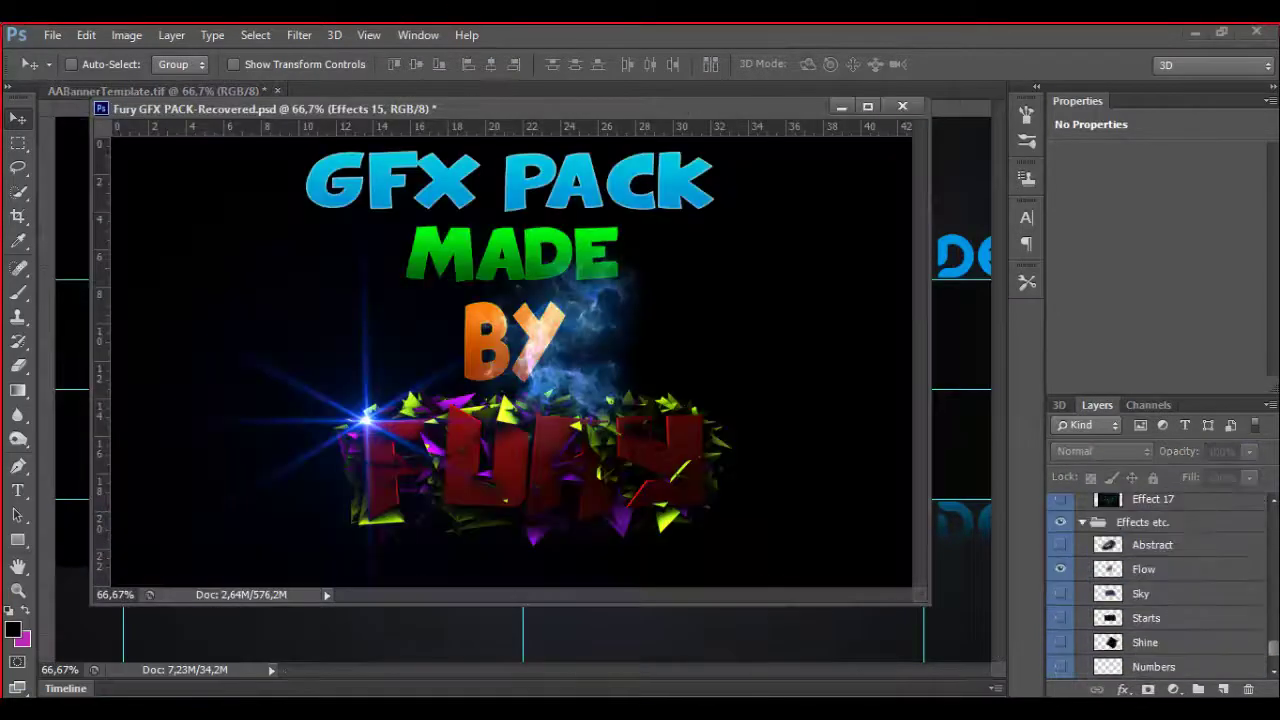
Copy the blood layer from the Fury GFX PACK document, place it right of the logo below rgdg, and rotate it about -9.8°
right_click(1216, 508)
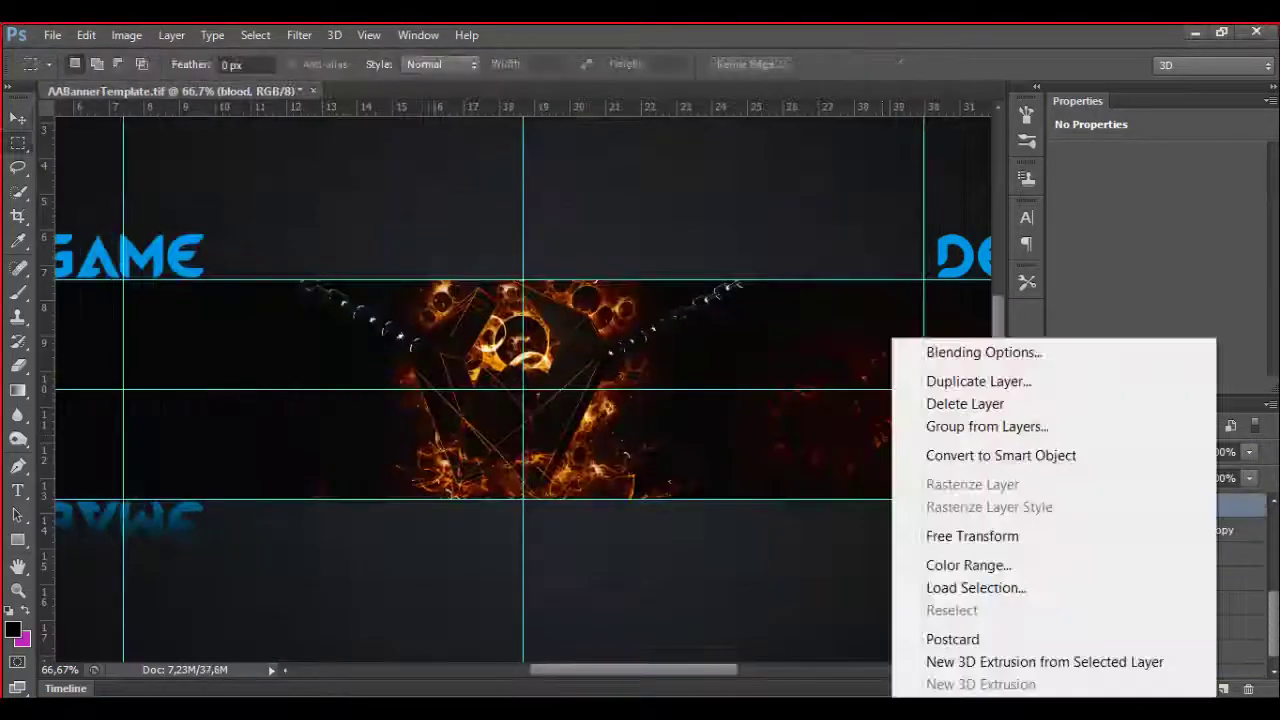
left_click(972, 536)
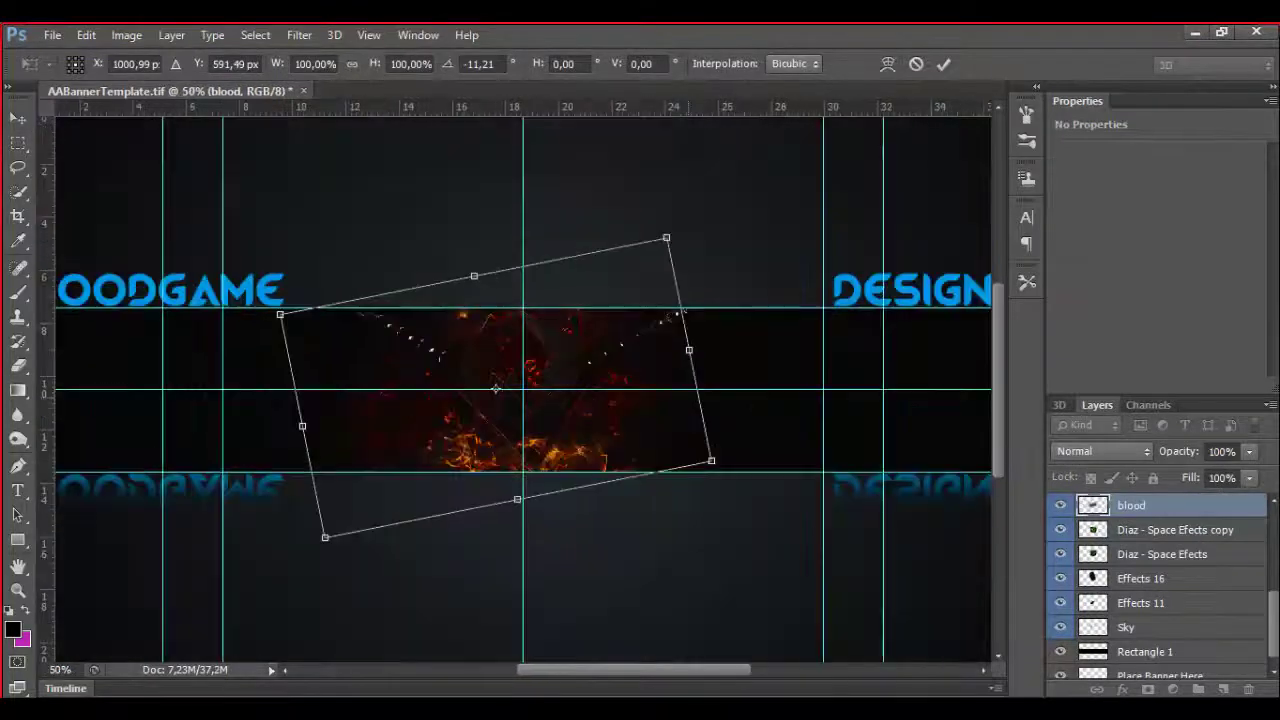
key("ctrl+plus")
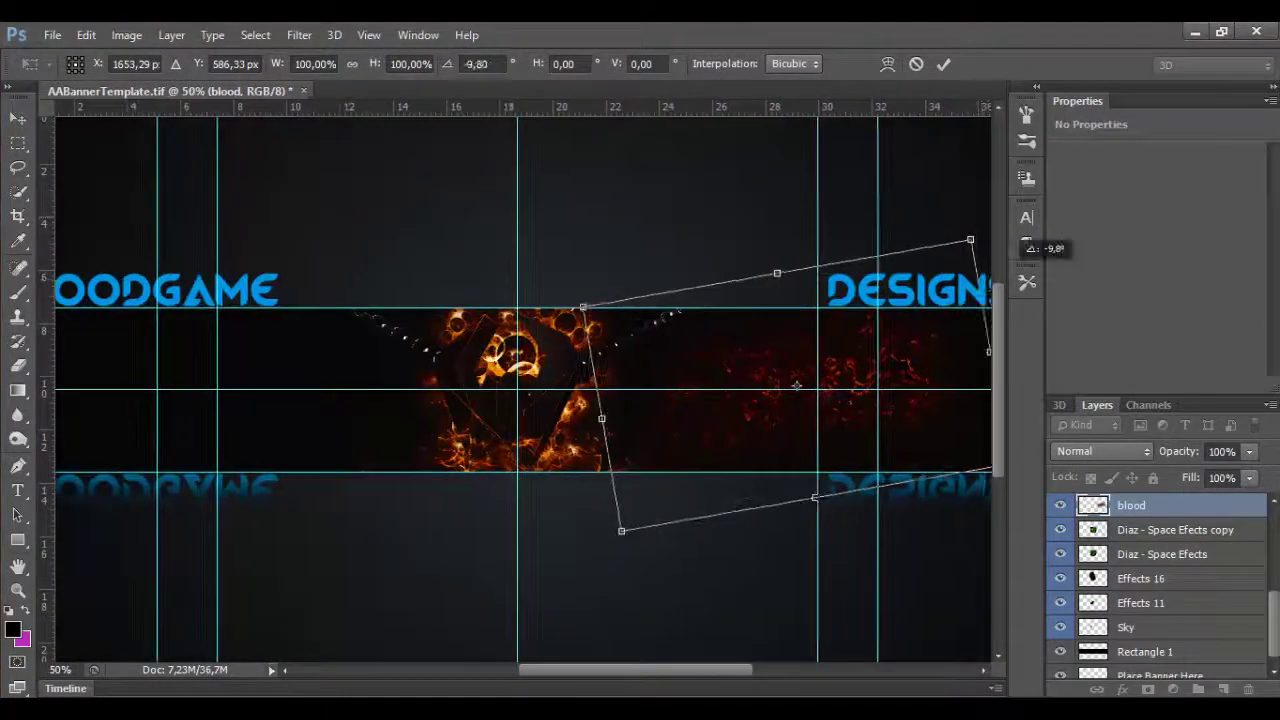
left_click_drag(1020, 277, 1014, 280)
key("Return")
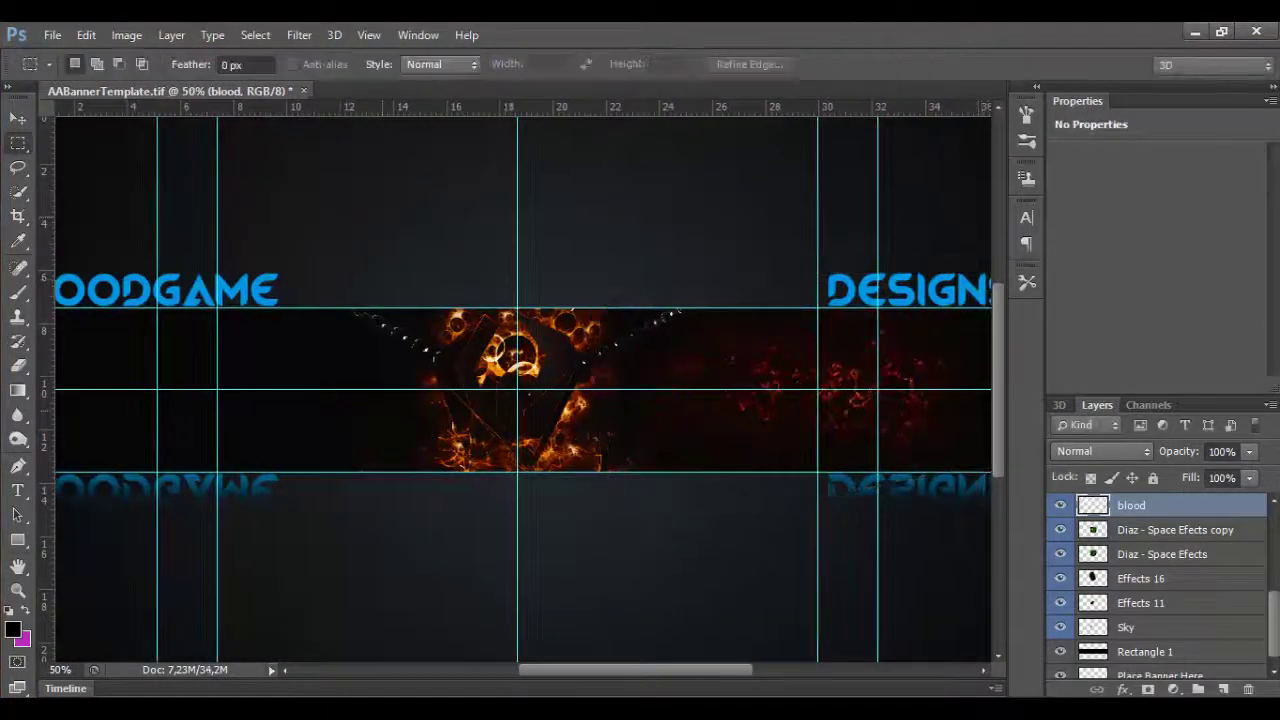
Duplicate the blood layer and move the copy to the left of the logo
right_click(1134, 505)
left_click(706, 151)
key("Return")
key("v")
left_click_drag(894, 347, 296, 342)
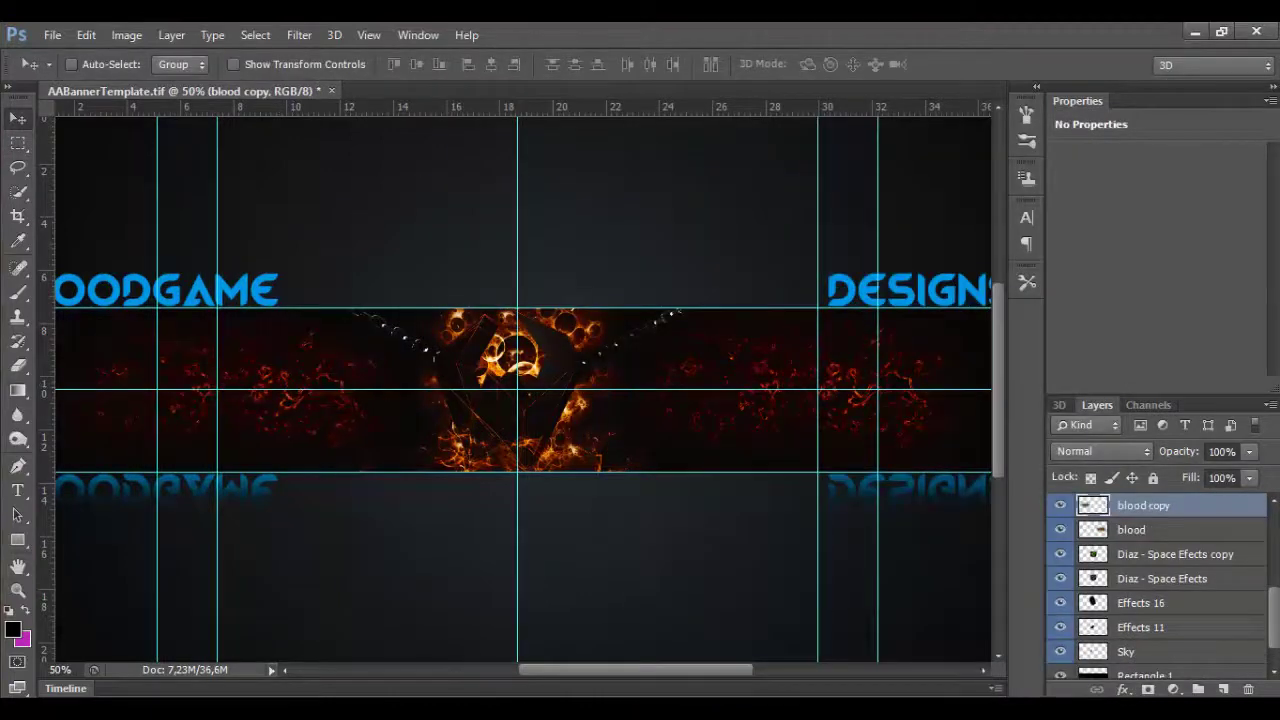
Set the opacity of both the blood and blood copy layers to 20%
key("alt+Tab")
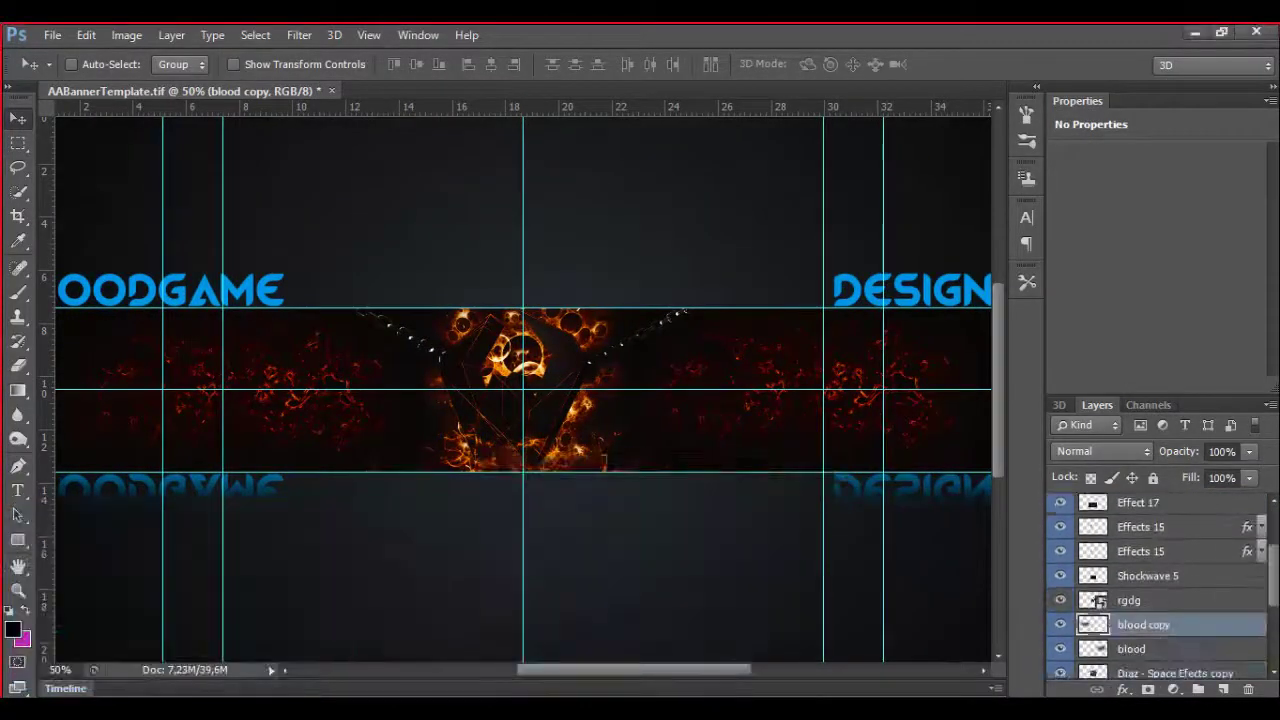
scroll(1150, 600, "down", 1)
left_click(1131, 600)
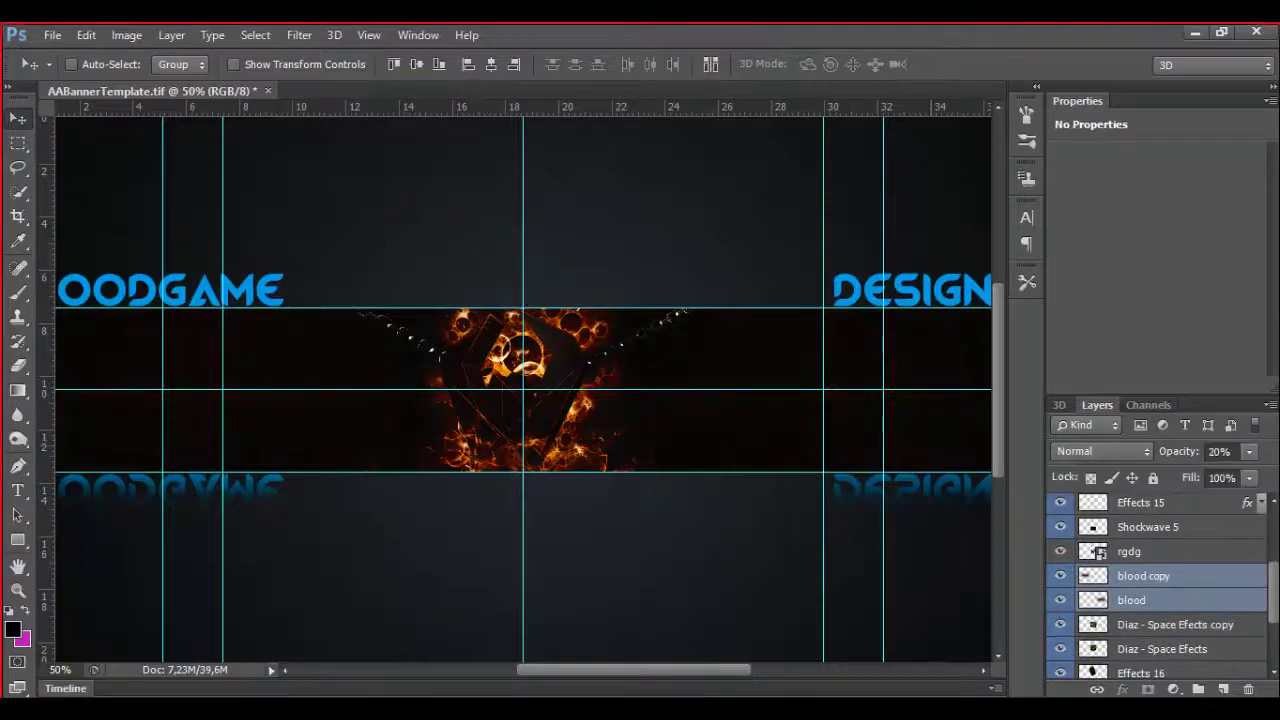
Copy the Effects 8 layer from the Fury GFX PACK document, place it just right of the logo, and rotate it to radiate outward
key("alt+Tab")
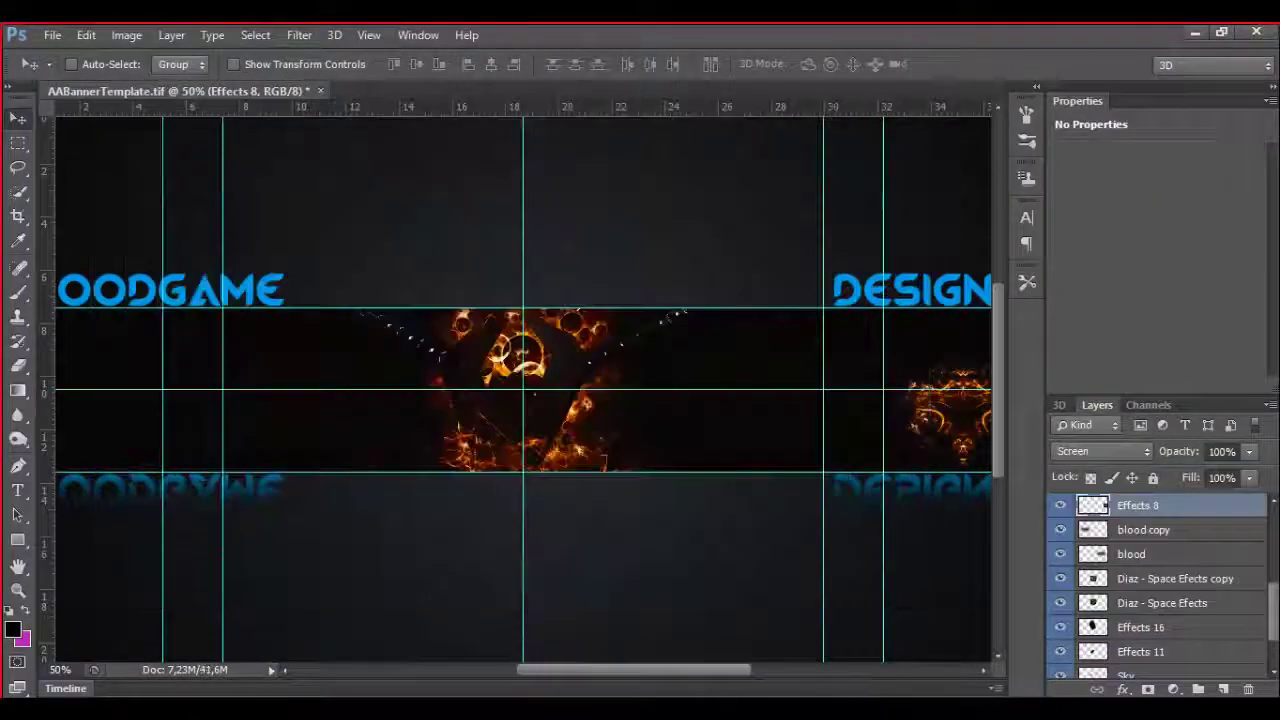
left_click_drag(950, 415, 683, 400)
right_click(700, 416)
left_click(771, 240)
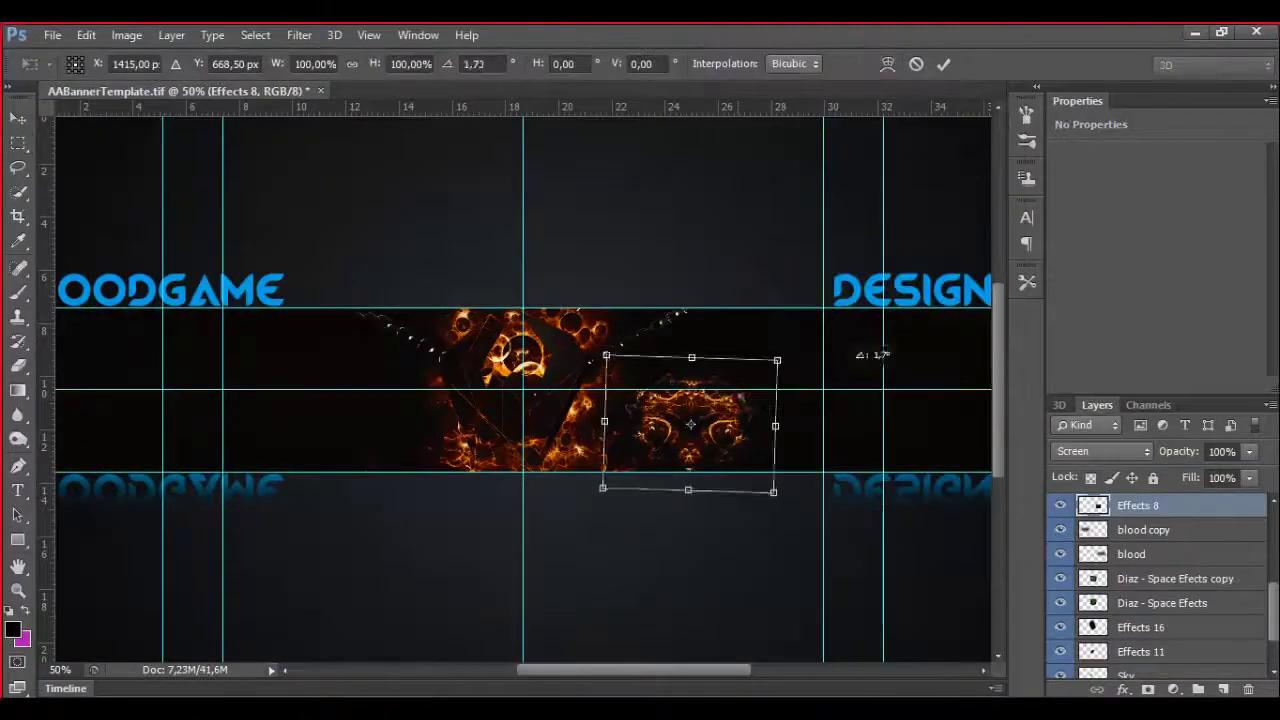
left_click_drag(850, 352, 697, 340)
key("Return")
Duplicate the Effects 8 layer and move the copy to the logo's left side
right_click(1138, 505)
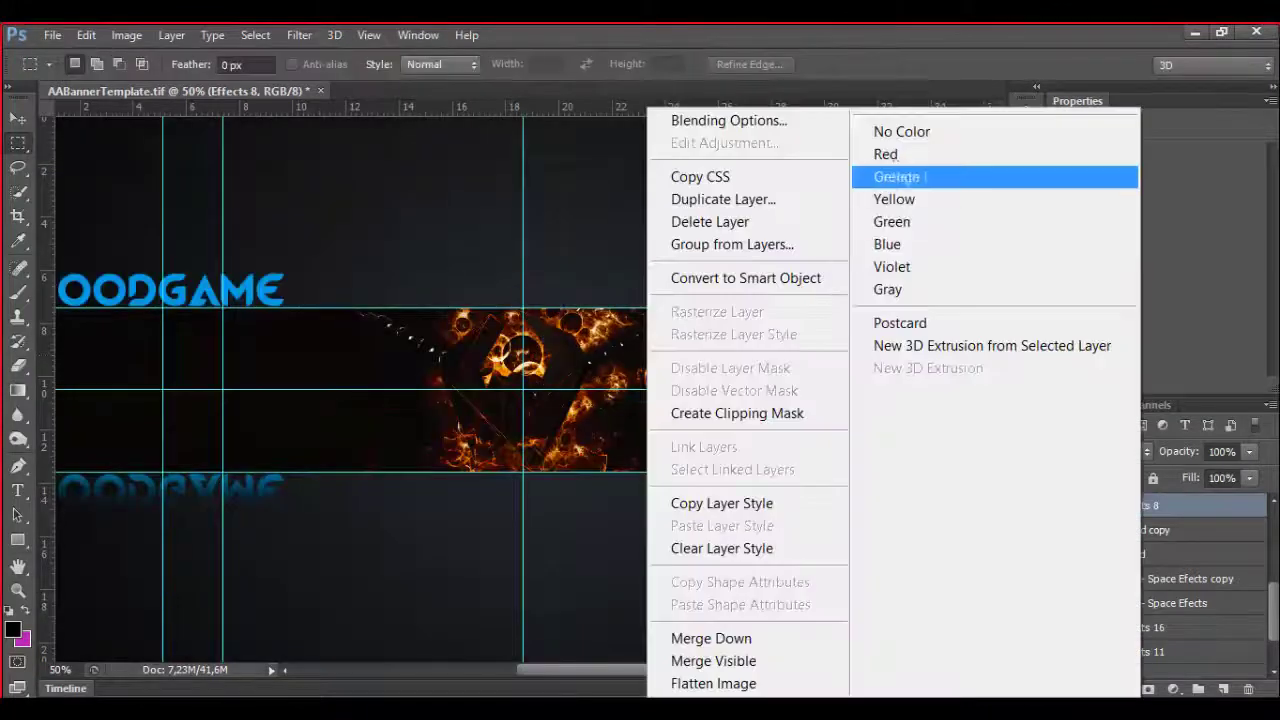
left_click(729, 197)
key("Return")
key("v")
left_click_drag(500, 380, 403, 374)
Free-transform the Effects 8 copy to fit left of the logo and set both Effects 8 layers to 50% opacity
key("ctrl+t")
right_click(403, 374)
key("Escape")
key("Escape")
right_click(388, 336)
left_click(457, 534)
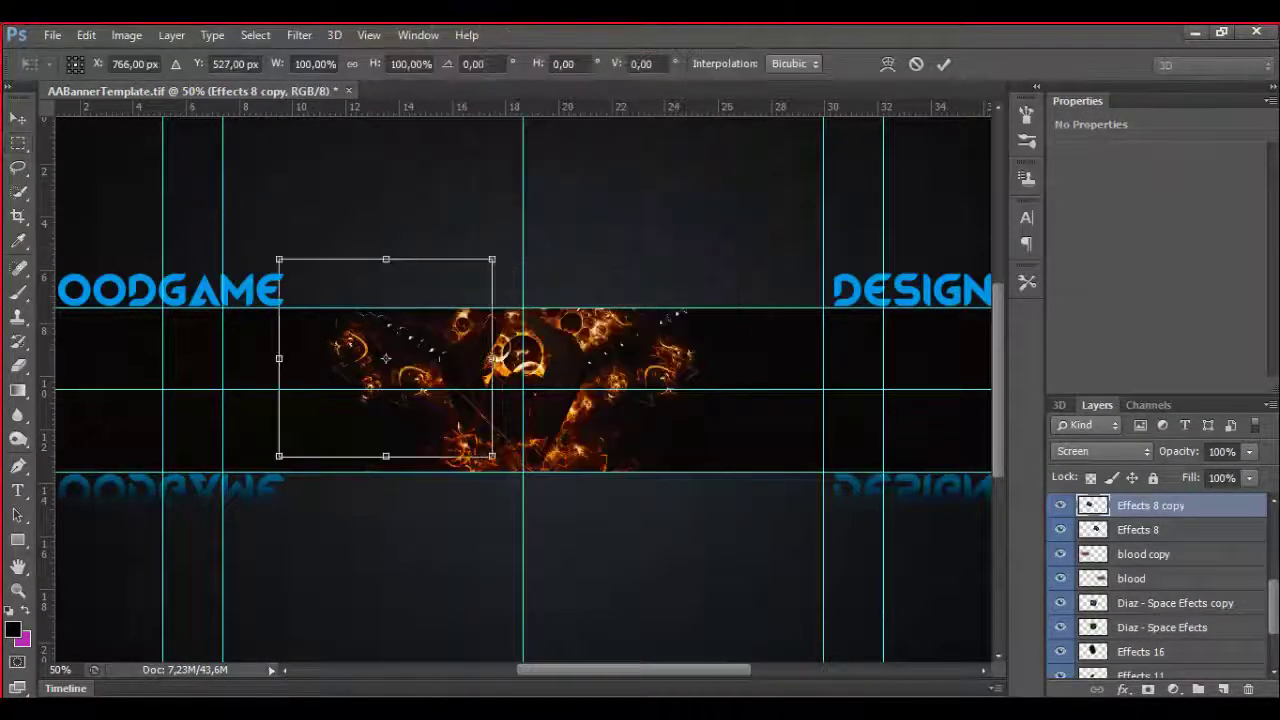
left_click_drag(505, 458, 432, 345)
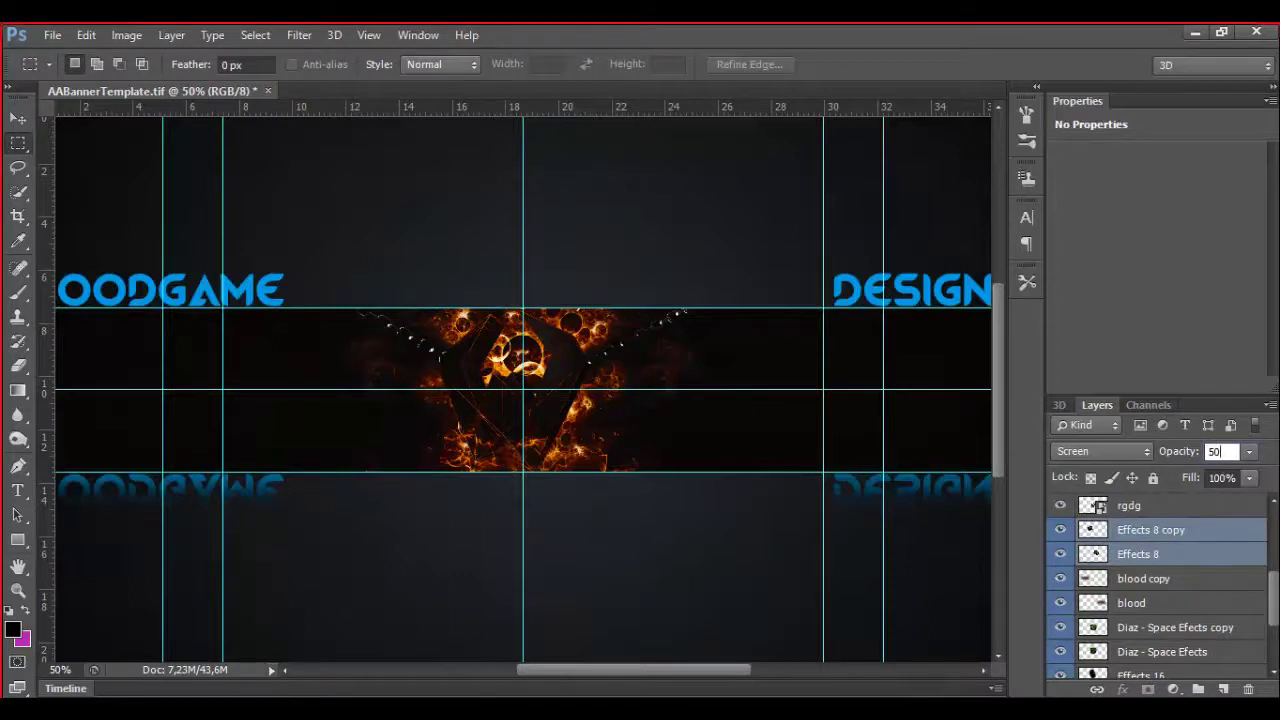
Try the Blur tool with a 93 px brush on the BG layer
mouse_move(18, 267)
left_mouse_down()
mouse_move(100, 301)
mouse_move(296, 296)
left_mouse_up()
left_click(18, 414)
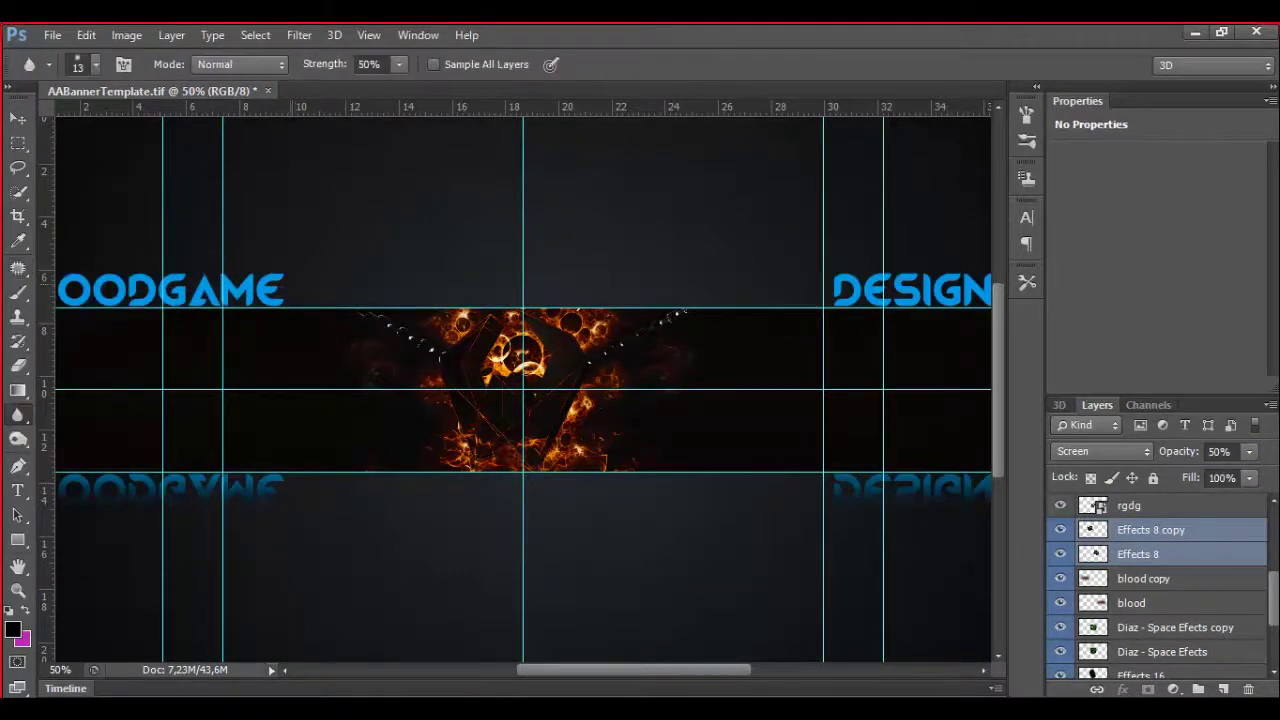
key("alt+comma")
key("alt+period")
left_click(95, 64)
type("93")
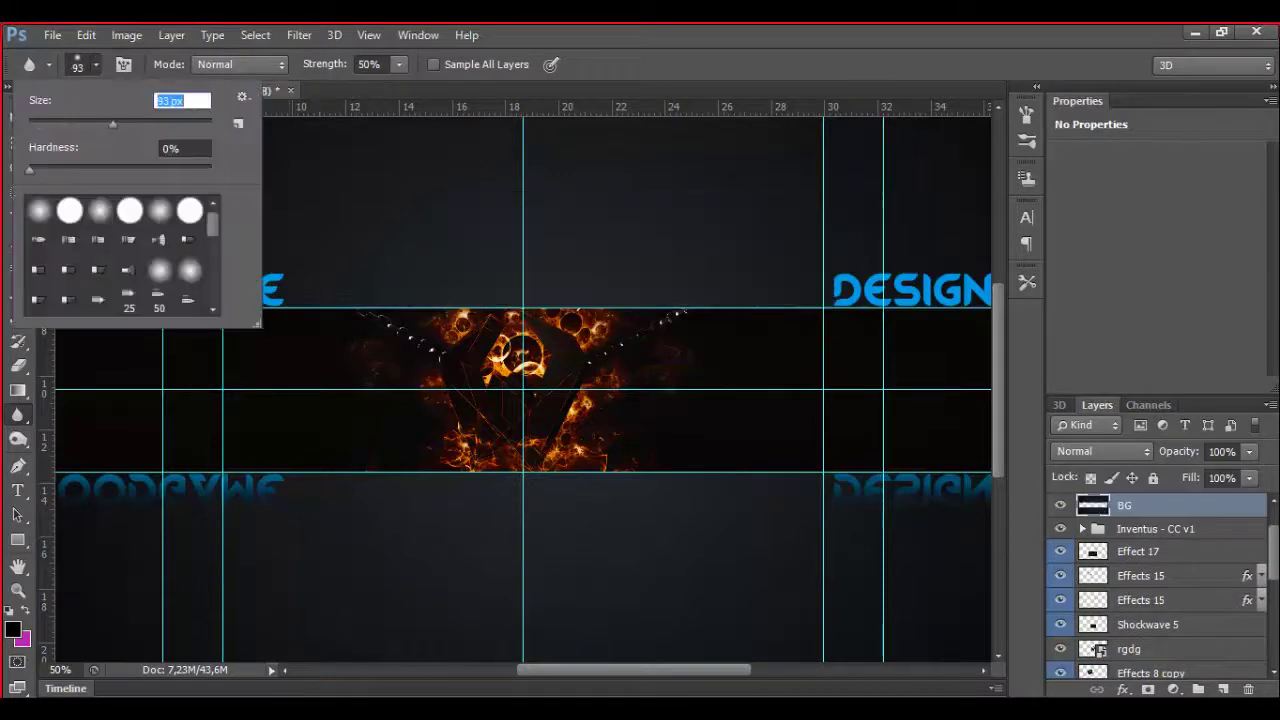
key("Return")
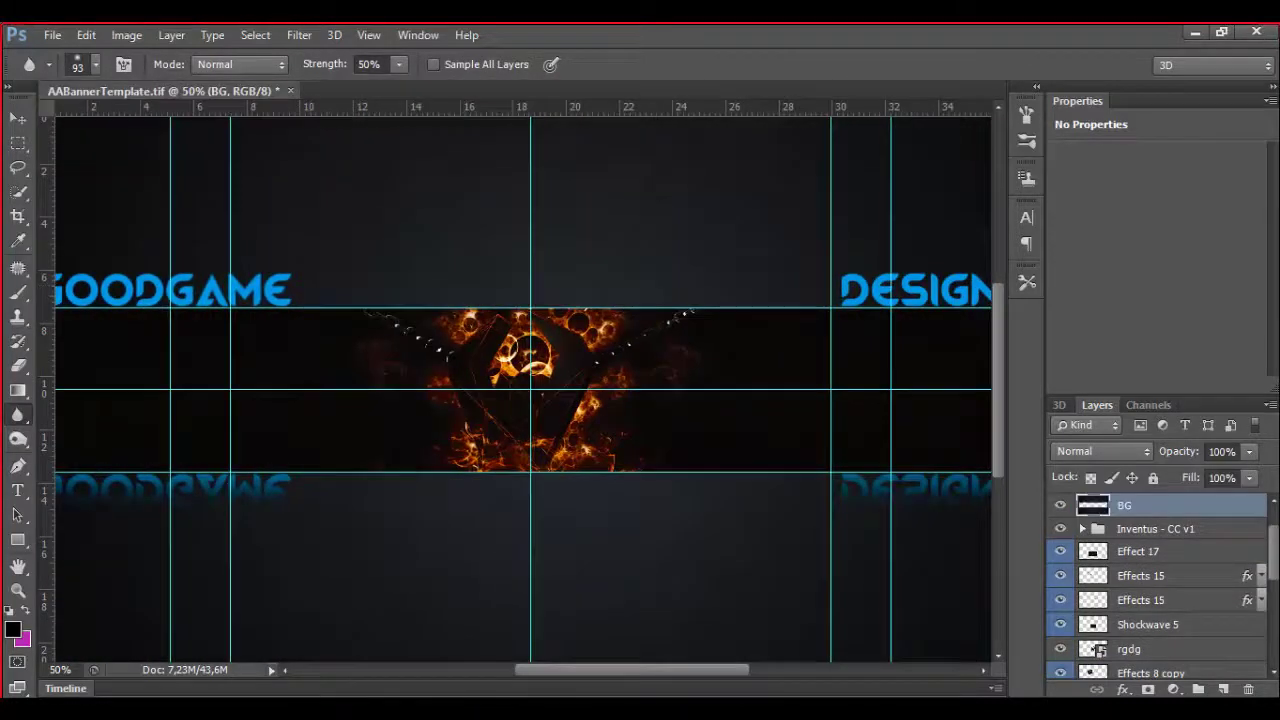
Copy a 9.60 × 2.50 cm background area above GOODGAME from BG to a new layer and cover the upper GOODGAME text with it
right_click(18, 142)
left_click(57, 131)
scroll(520, 390, "left", 5)
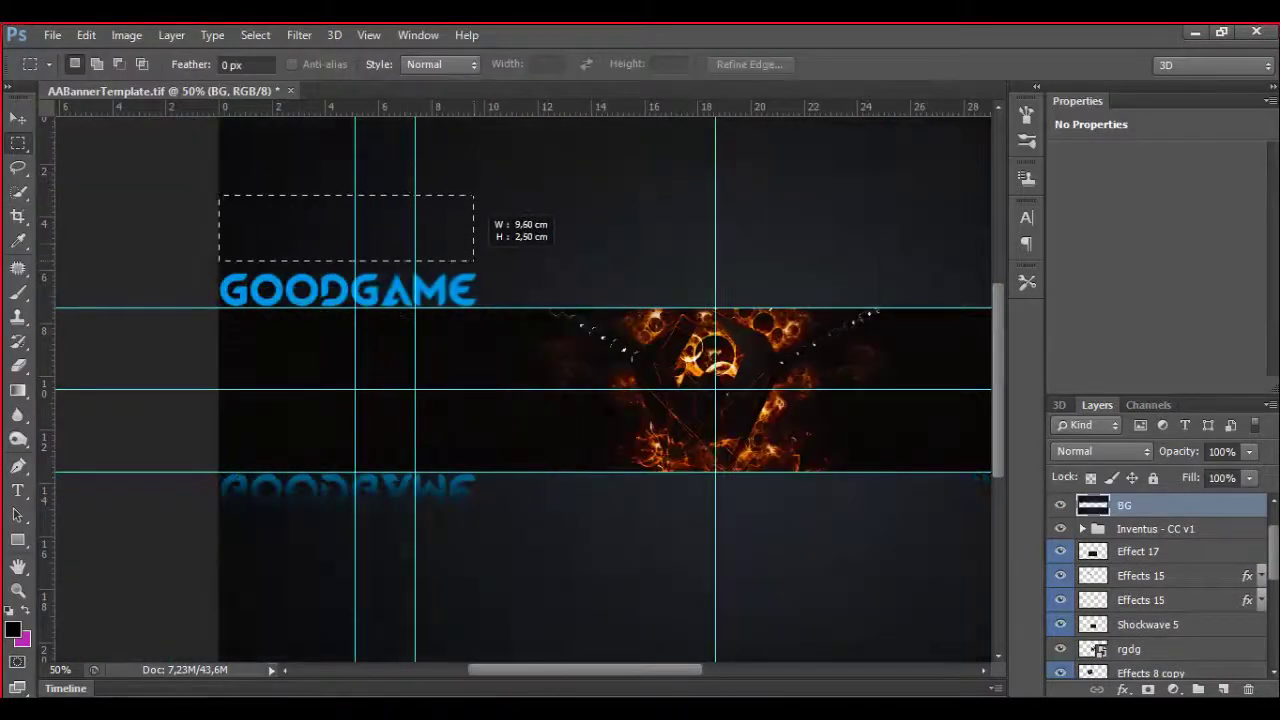
key("ctrl+j")
key("v")
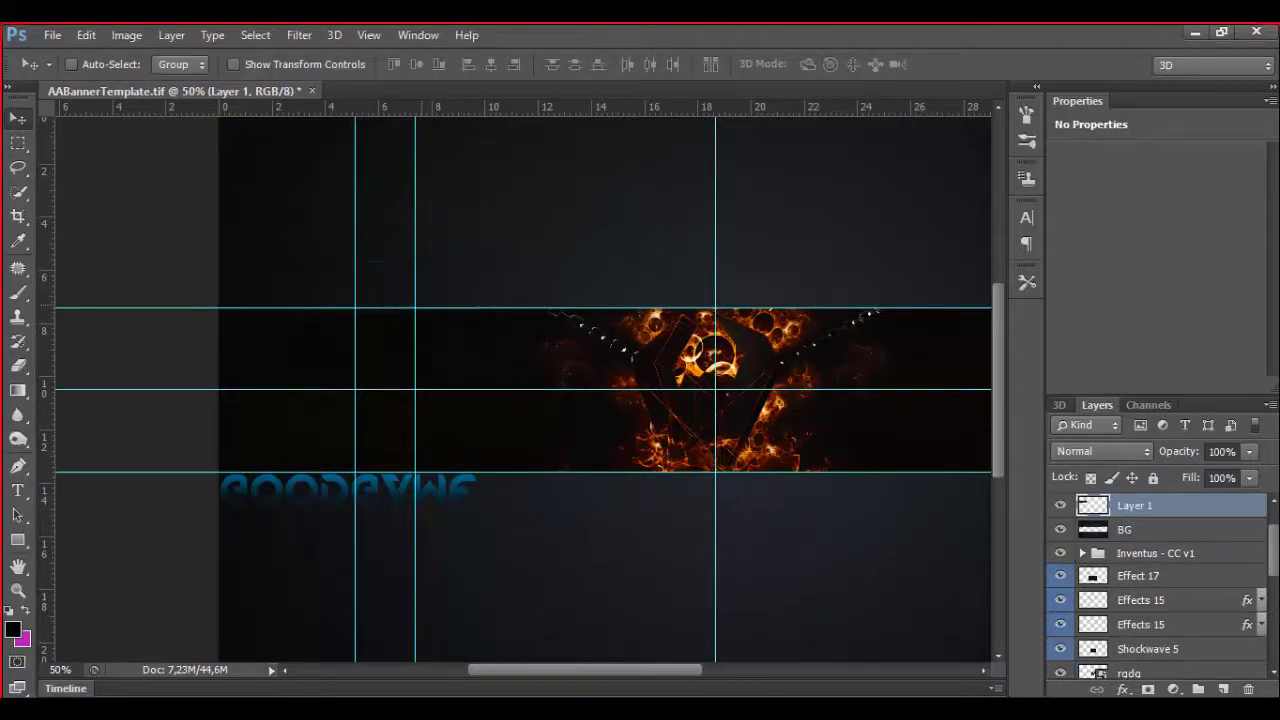
Duplicate the background patch and fit the copy over the upper DESIGNS text
key("ctrl+j")
key("ctrl+minus")
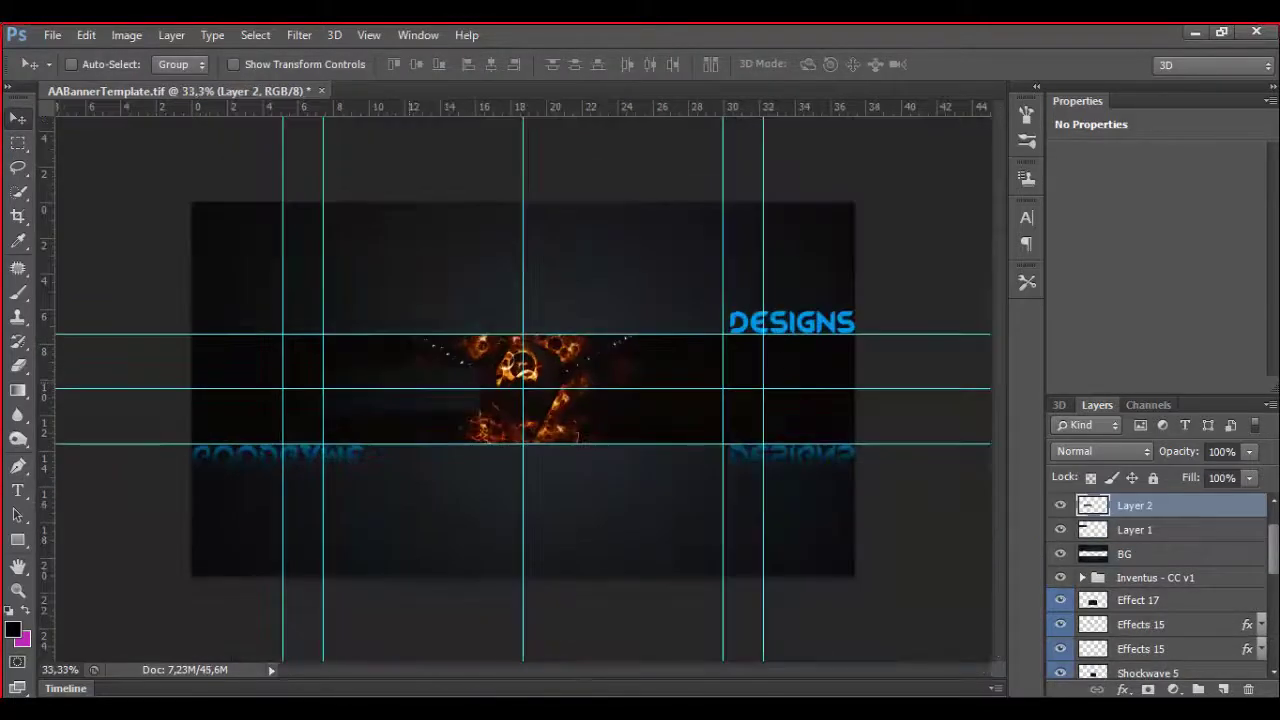
key("ctrl+t")
left_click_drag(870, 290, 785, 318)
left_click_drag(895, 330, 892, 334)
key("Return")
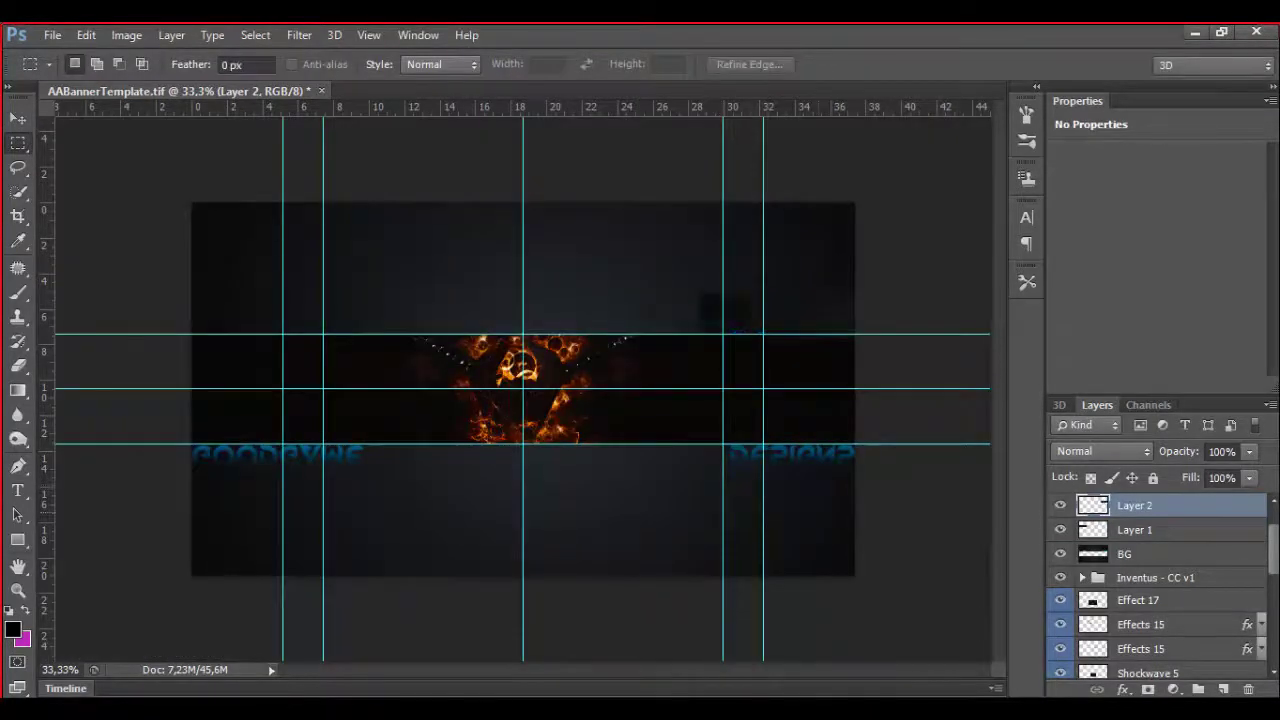
Place the iony logo yeah baby yeah image above the banner strip near the left canvas edge, scaled down to a small badge
key("ctrl+plus")
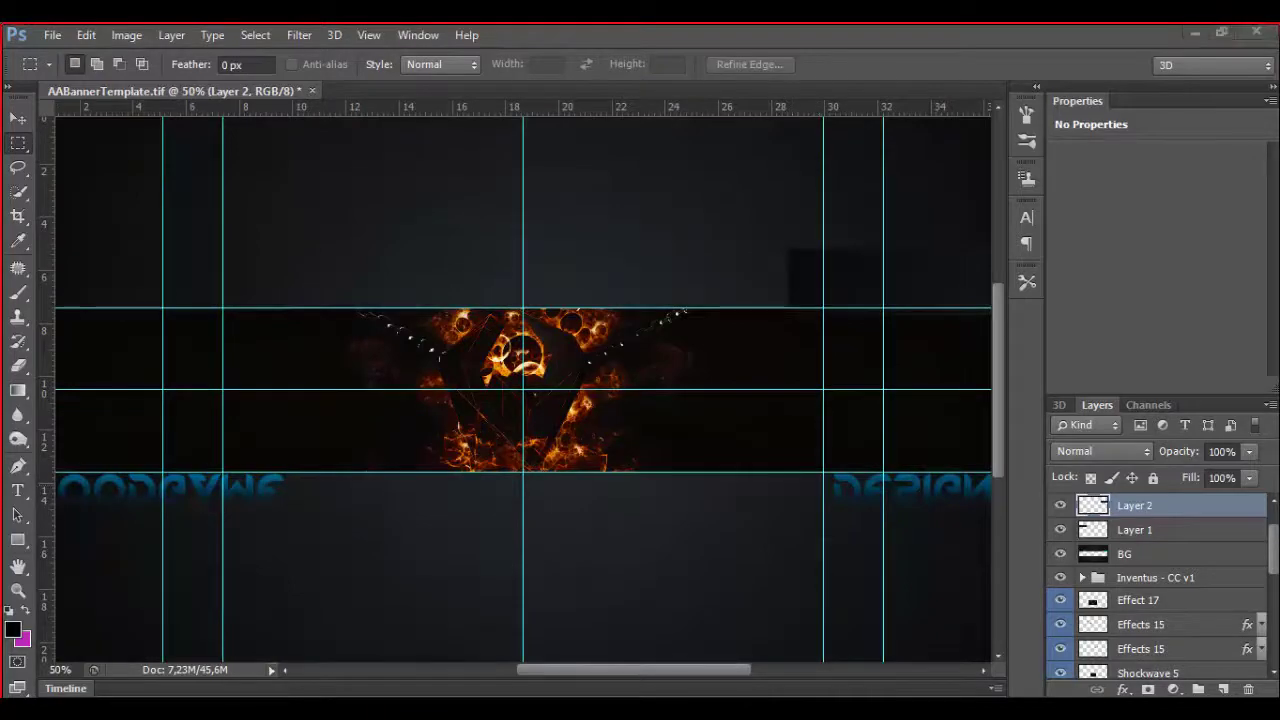
key("alt+Tab")
scroll(857, 486, "down", 5)
scroll(857, 486, "up", 1)
left_click(971, 314)
key("alt+Tab")
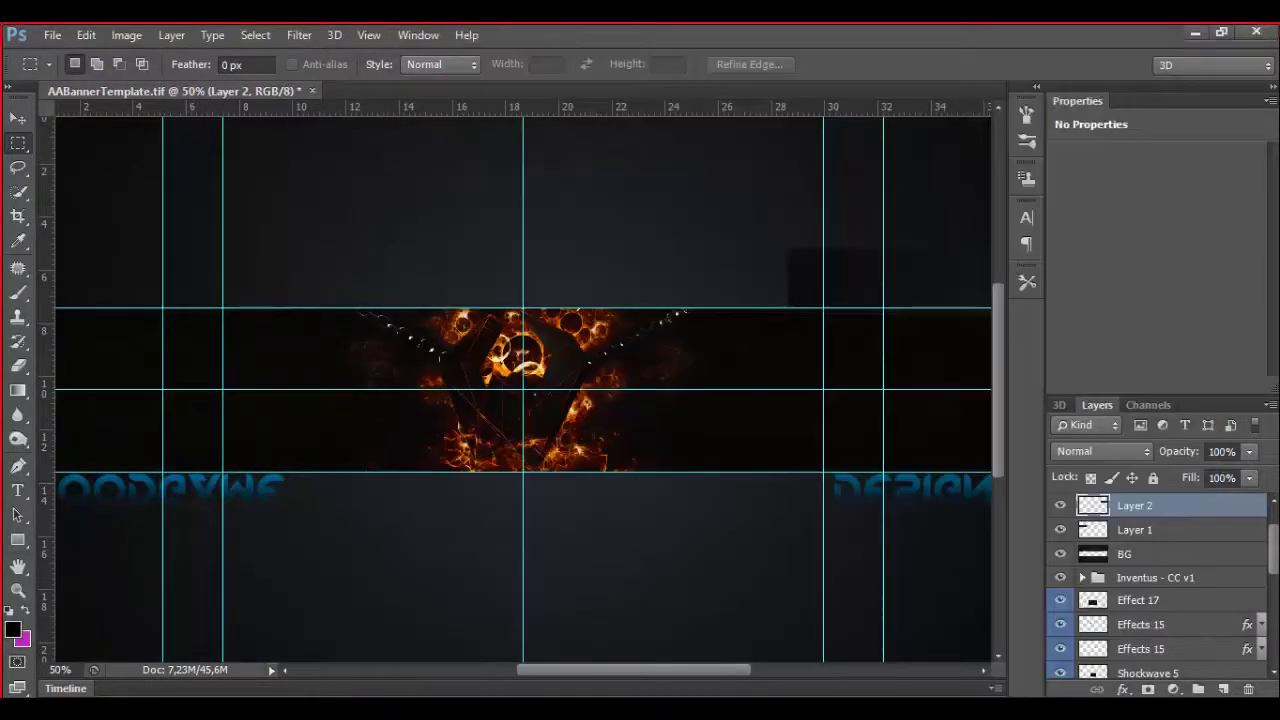
left_click_drag(523, 388, 179, 280)
left_click_drag(278, 192, 507, 215)
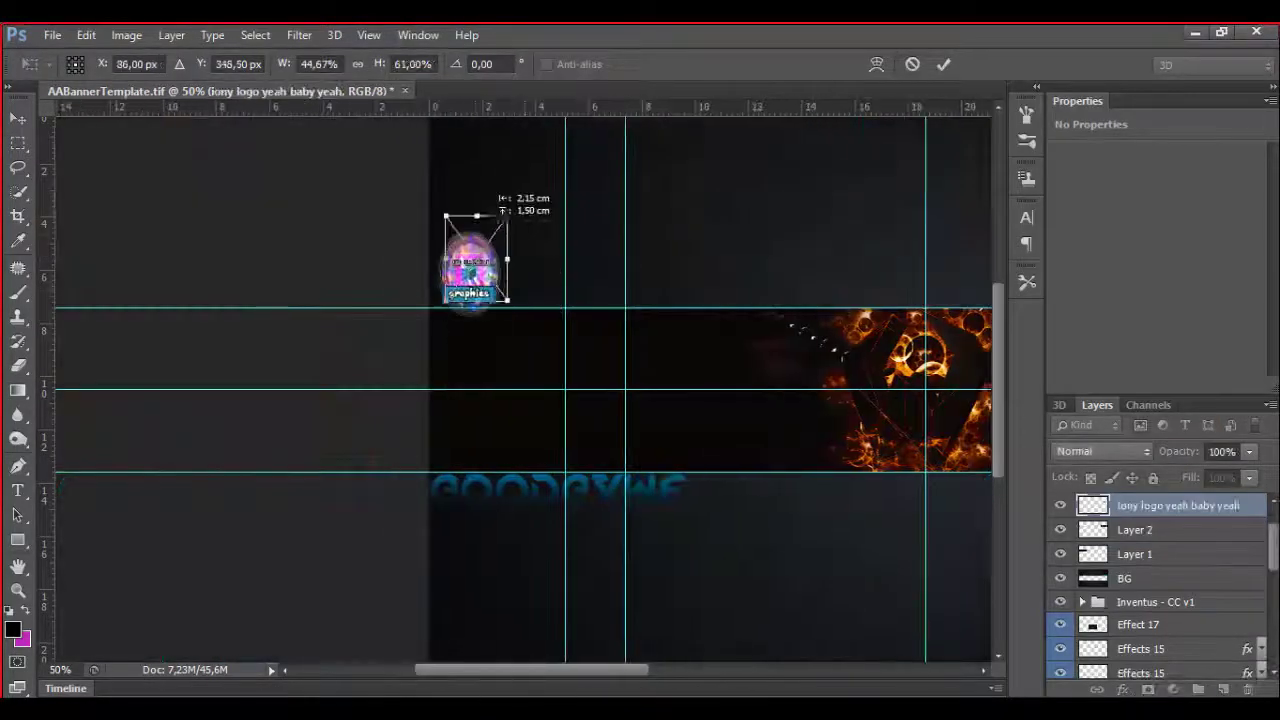
key("Return")
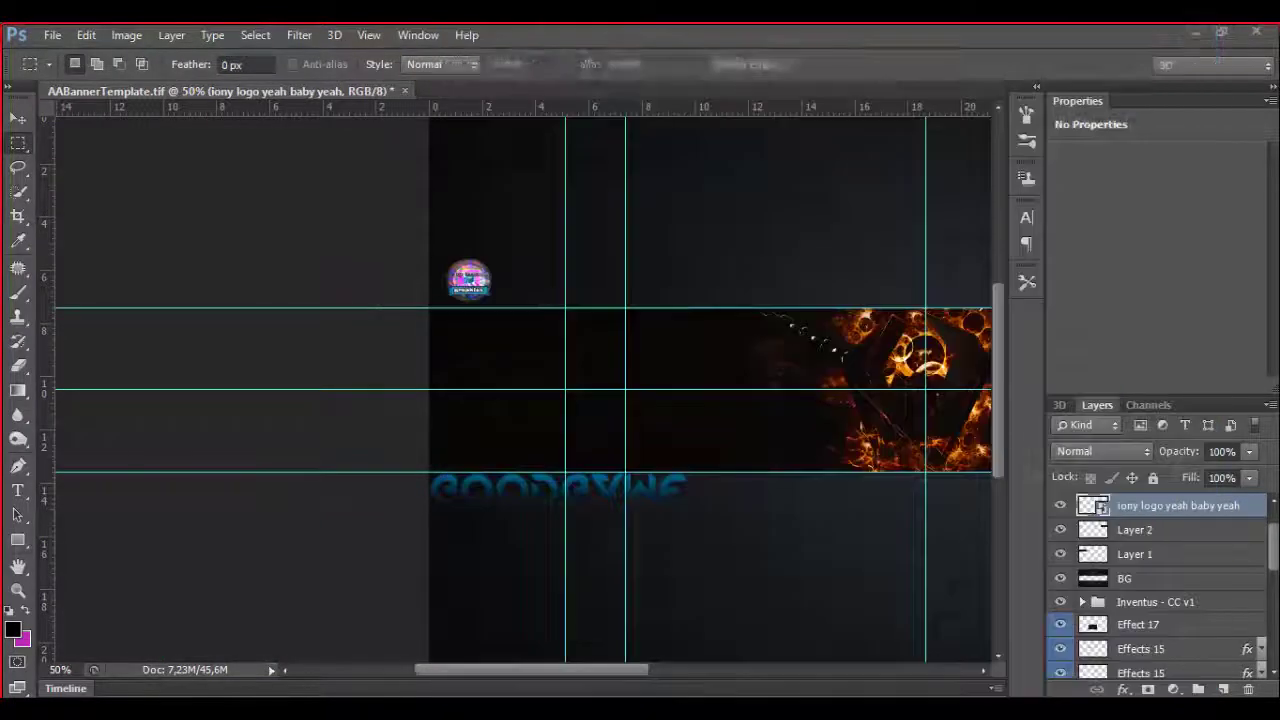
Place the iony logo yeah baby yeah image a second time as a small badge above the banner strip's right end
left_click_drag(507, 372, 552, 300)
key("Return")
key("ctrl+minus")
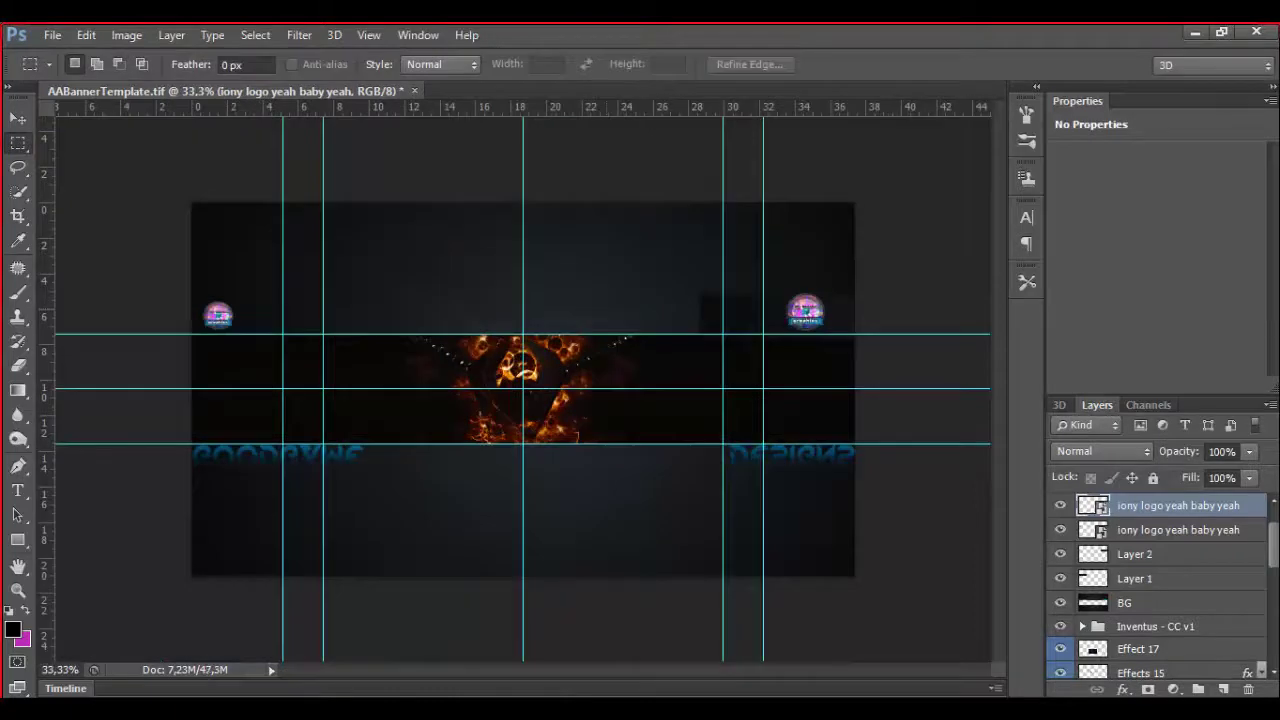
Save the banner as a JPEG named TA R in the PhotoShop by me folder
scroll(1160, 585, "down", 3)
scroll(1160, 585, "up", 5)
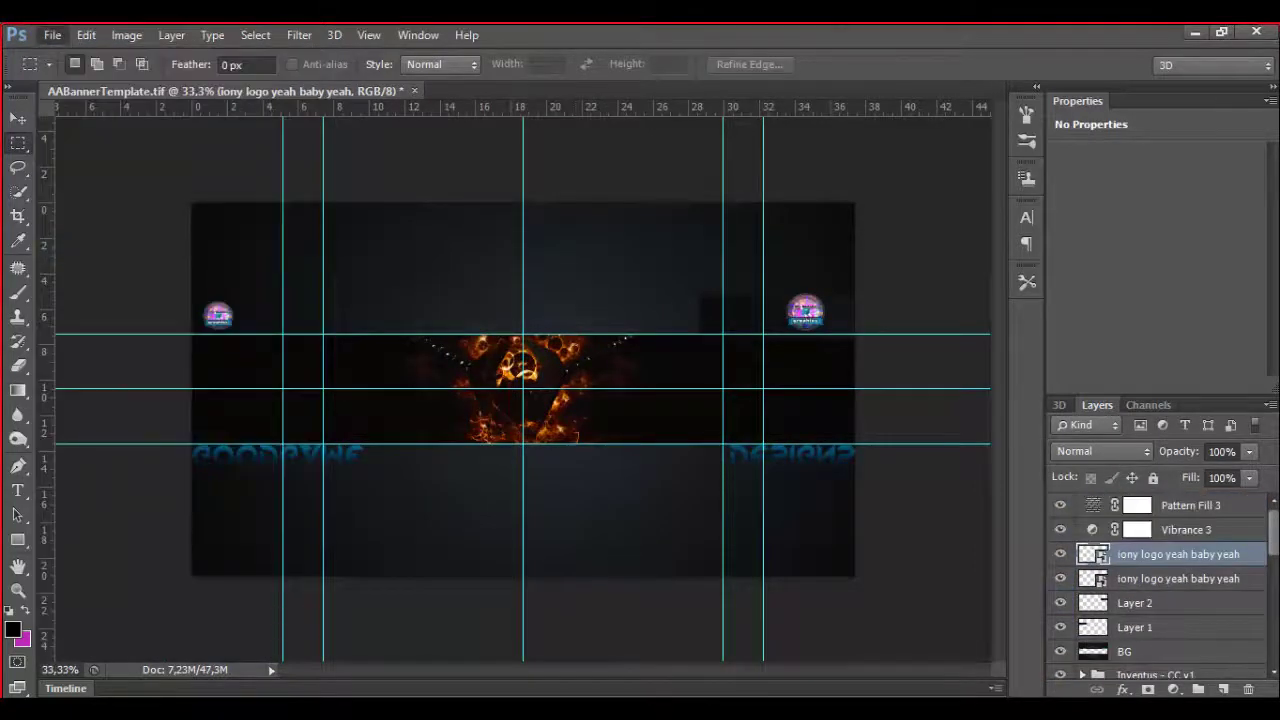
key("ctrl+shift+s")
left_click(722, 495)
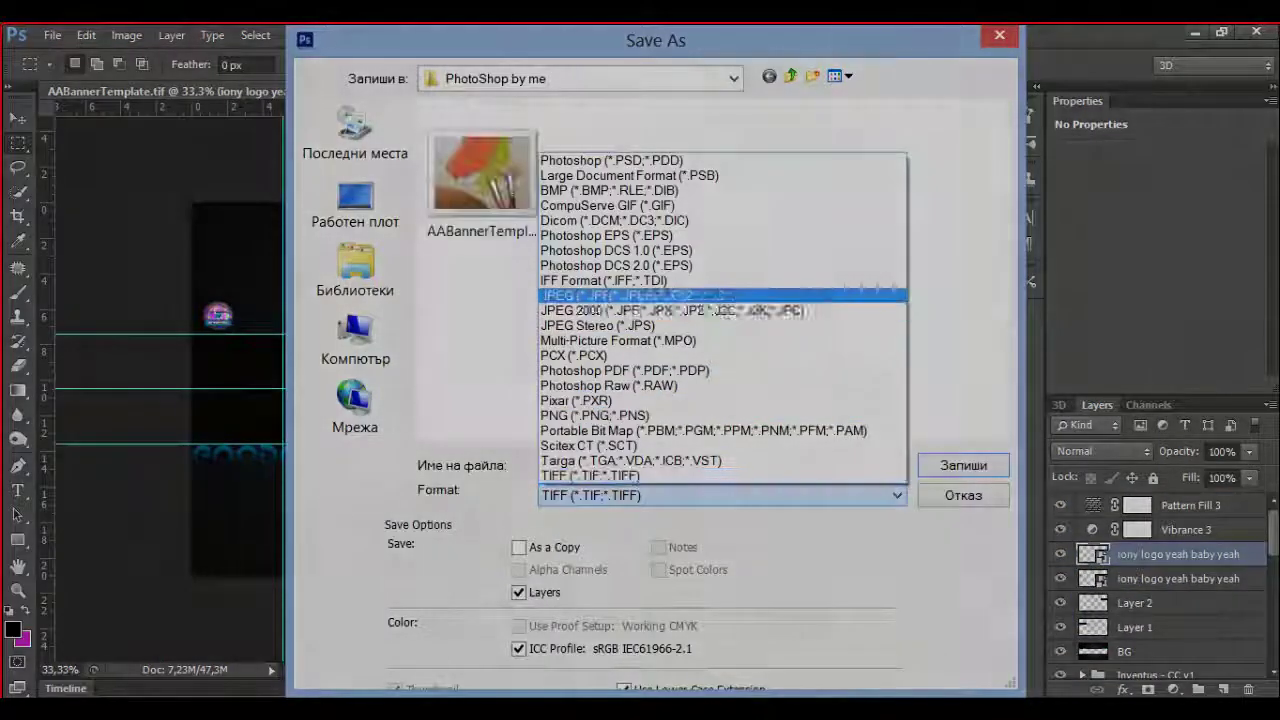
left_click(657, 303)
type("TA3")
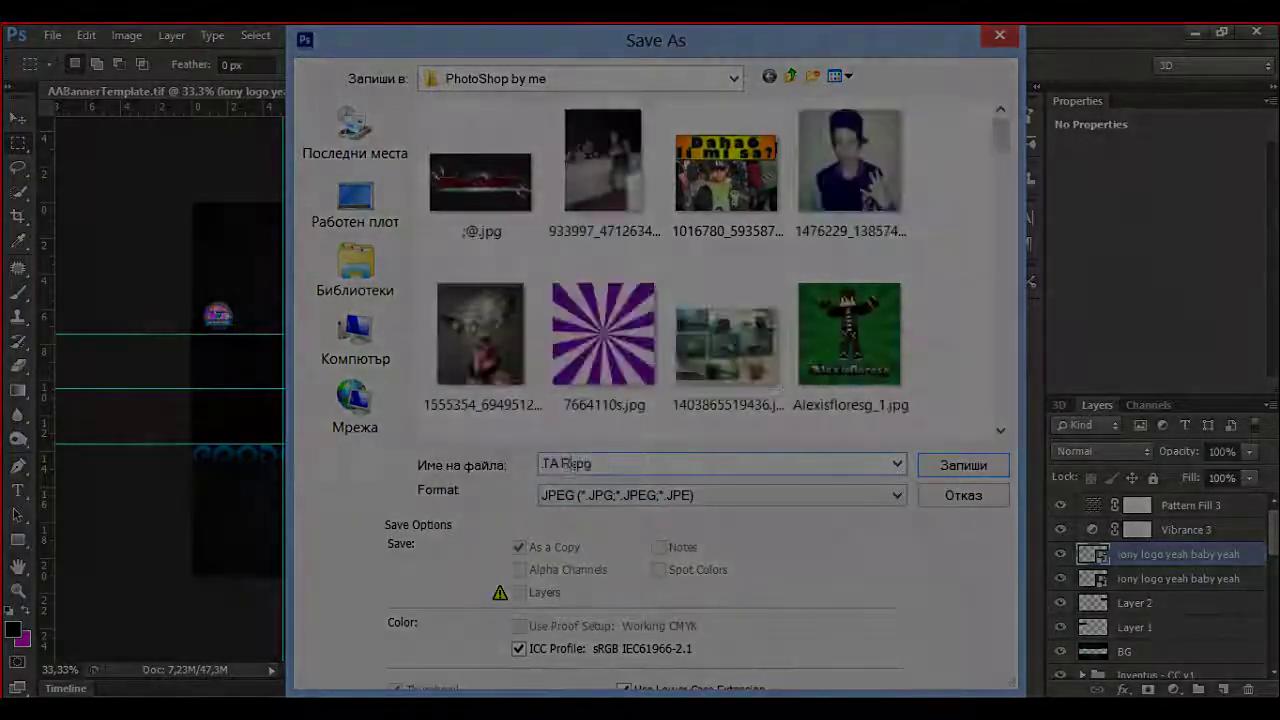
key("Return")
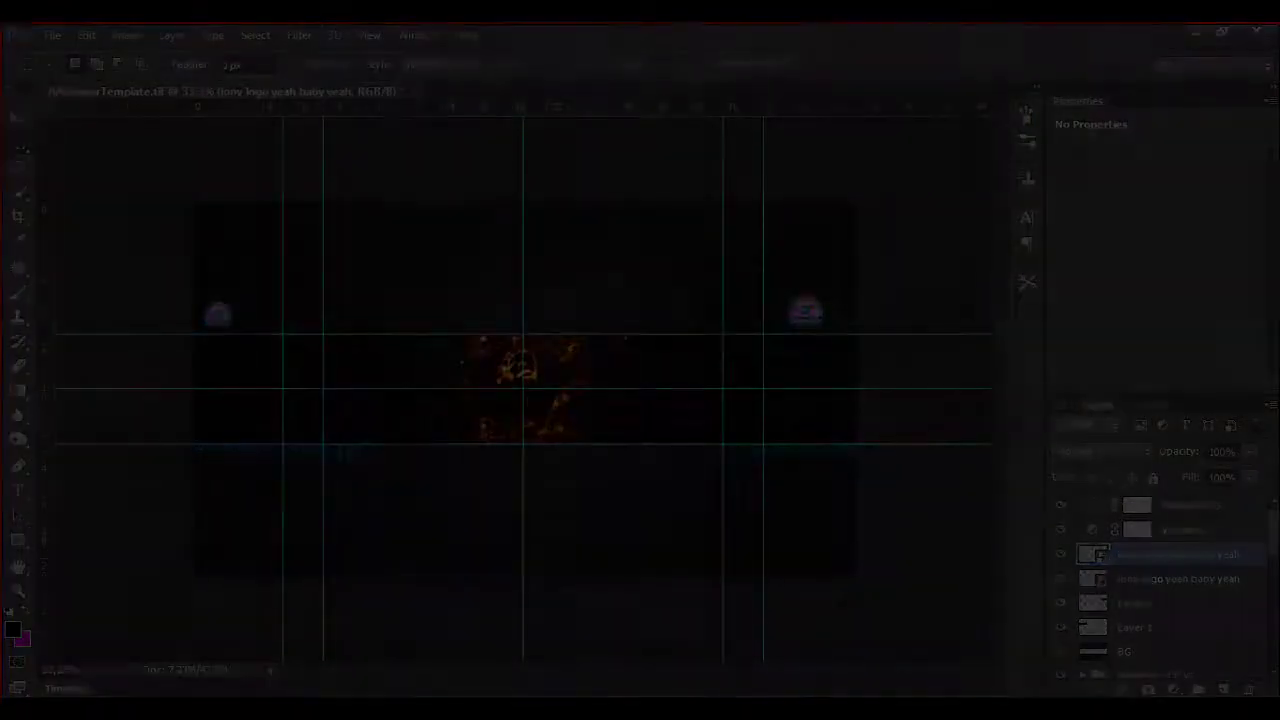